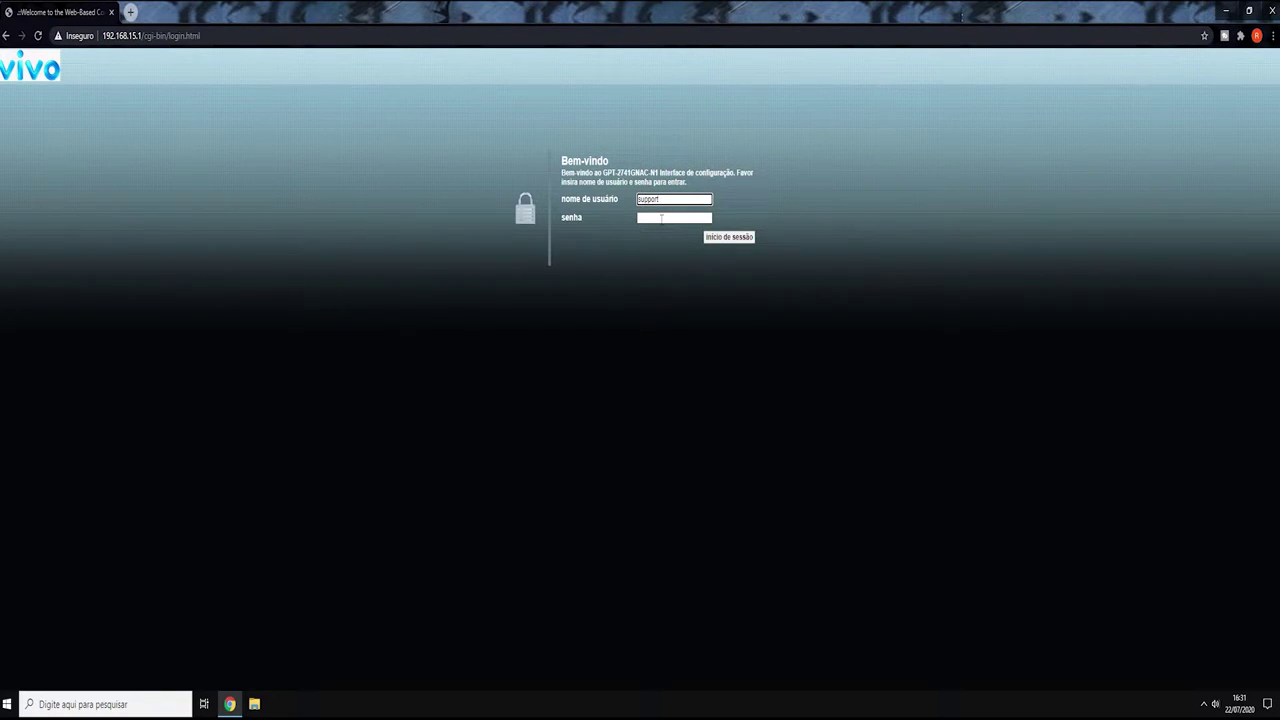
- With the admin username entered on the Vivo login page, move to the 'senha' field
left_click(661, 218)
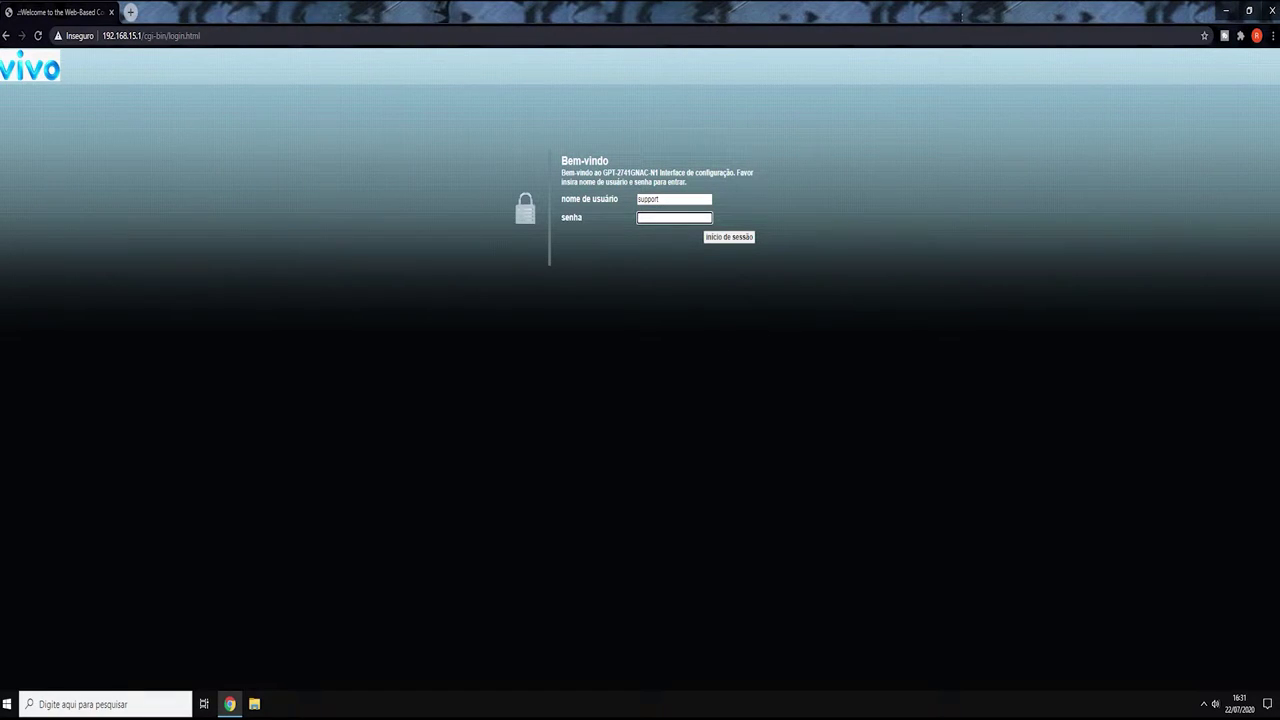
- Run ipconfig in a Command Prompt launched from Start search
left_click_drag(145, 36, 283, 56)
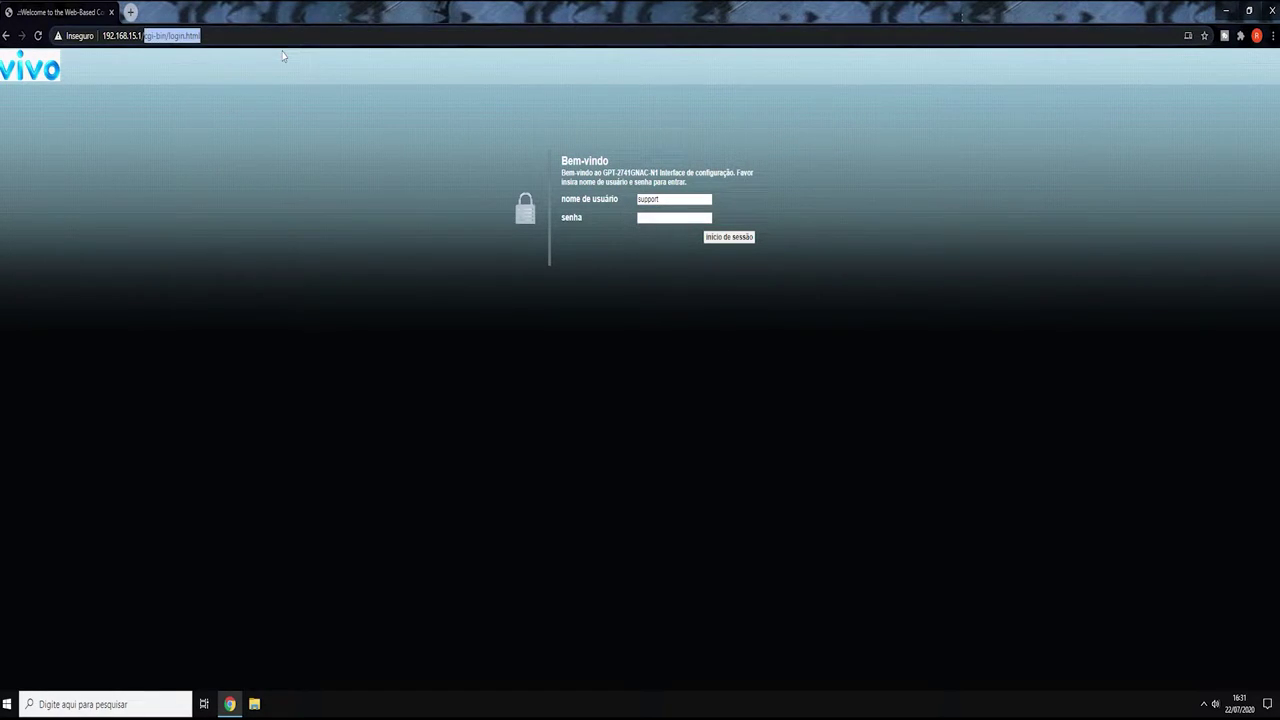
key("super")
type("cmd")
key("Return")
type("ipconfig")
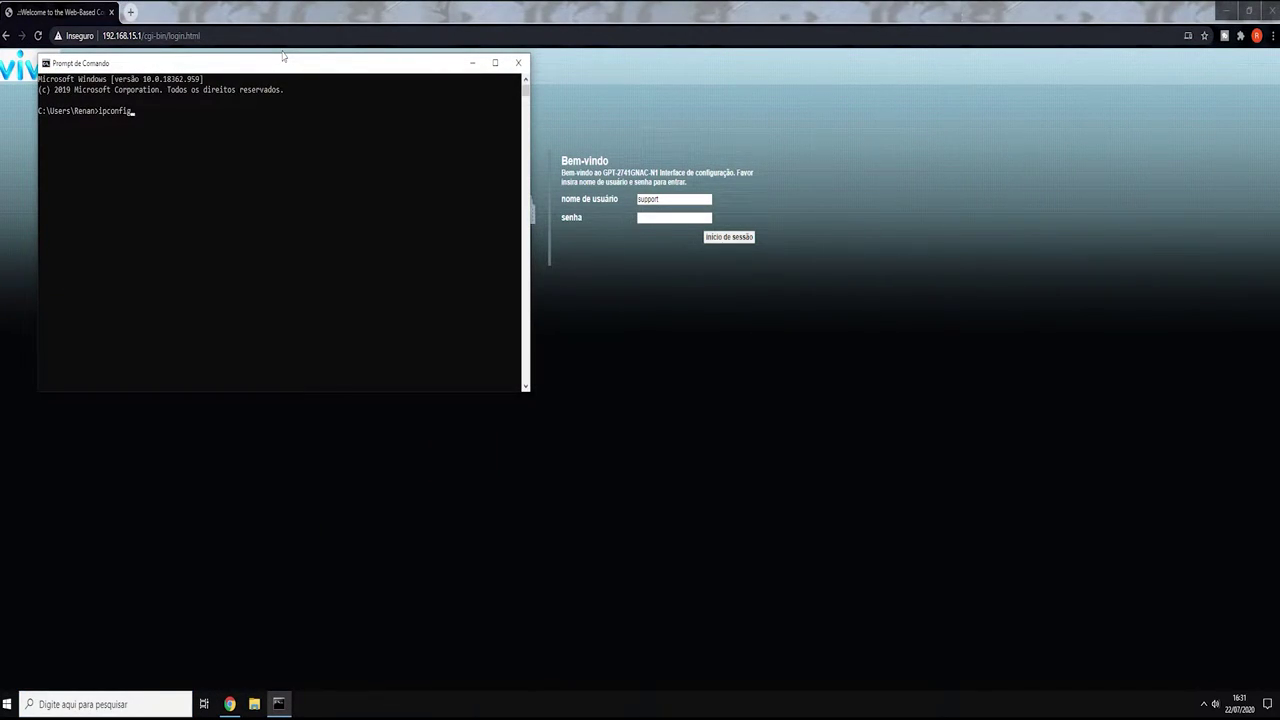
key("Return")
- Mark gateway 192.168.15.1 and IPv4 192.168.15.107 in the output, then close Command Prompt
left_click_drag(286, 258, 235, 259)
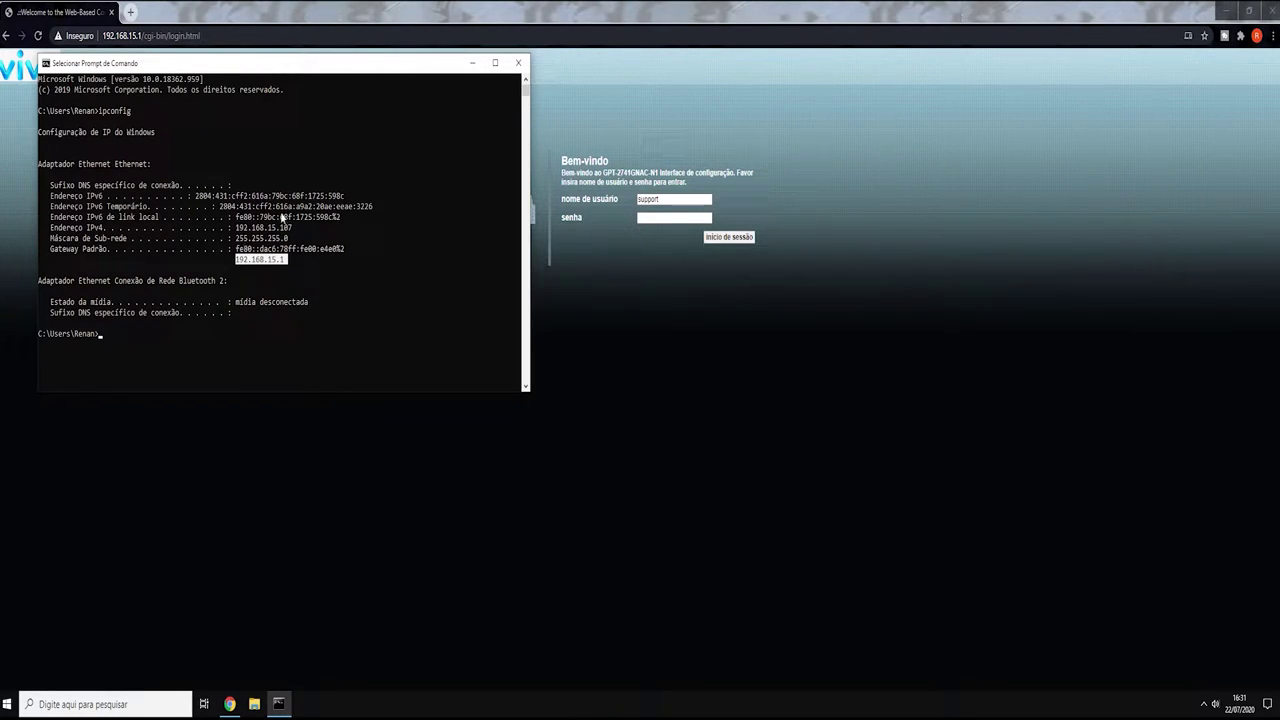
left_click_drag(236, 228, 292, 232)
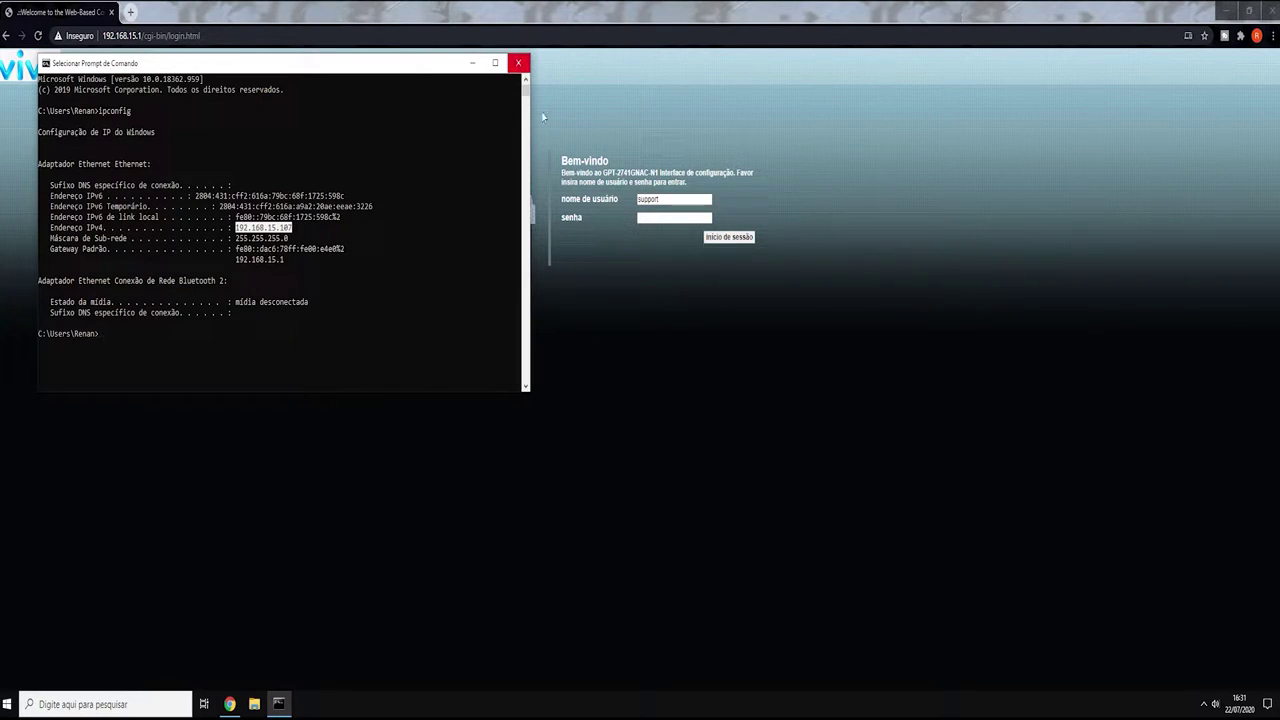
left_click(518, 62)
left_click_drag(145, 36, 200, 36)
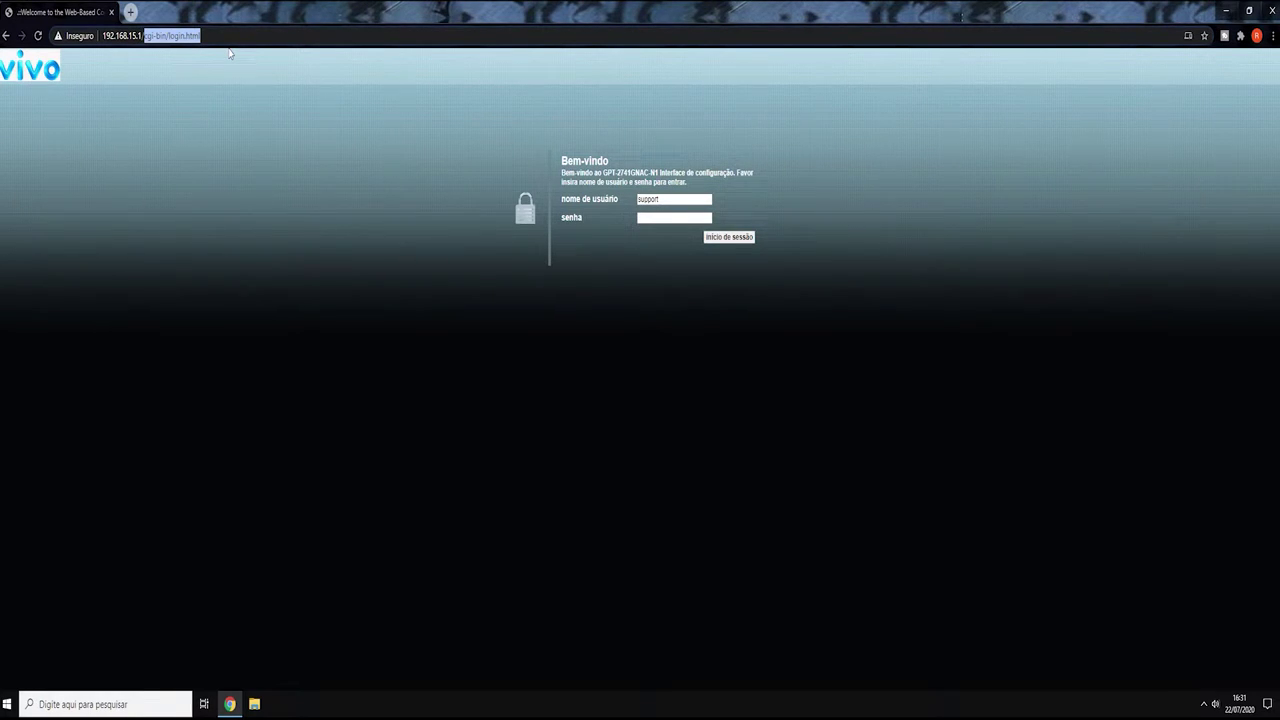
- Reload the Vivo 'padrao' login page and sign in with the admin username and password
type("padrao")
key("Return")
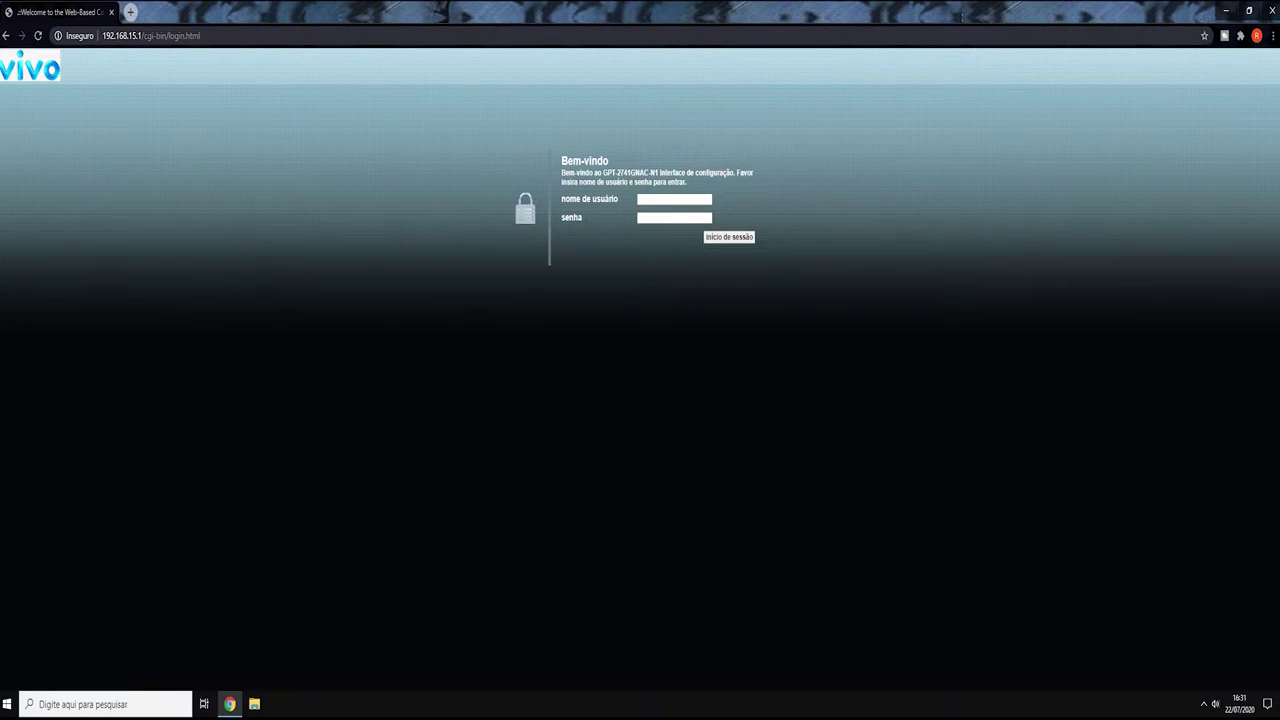
left_click(652, 199)
type("support")
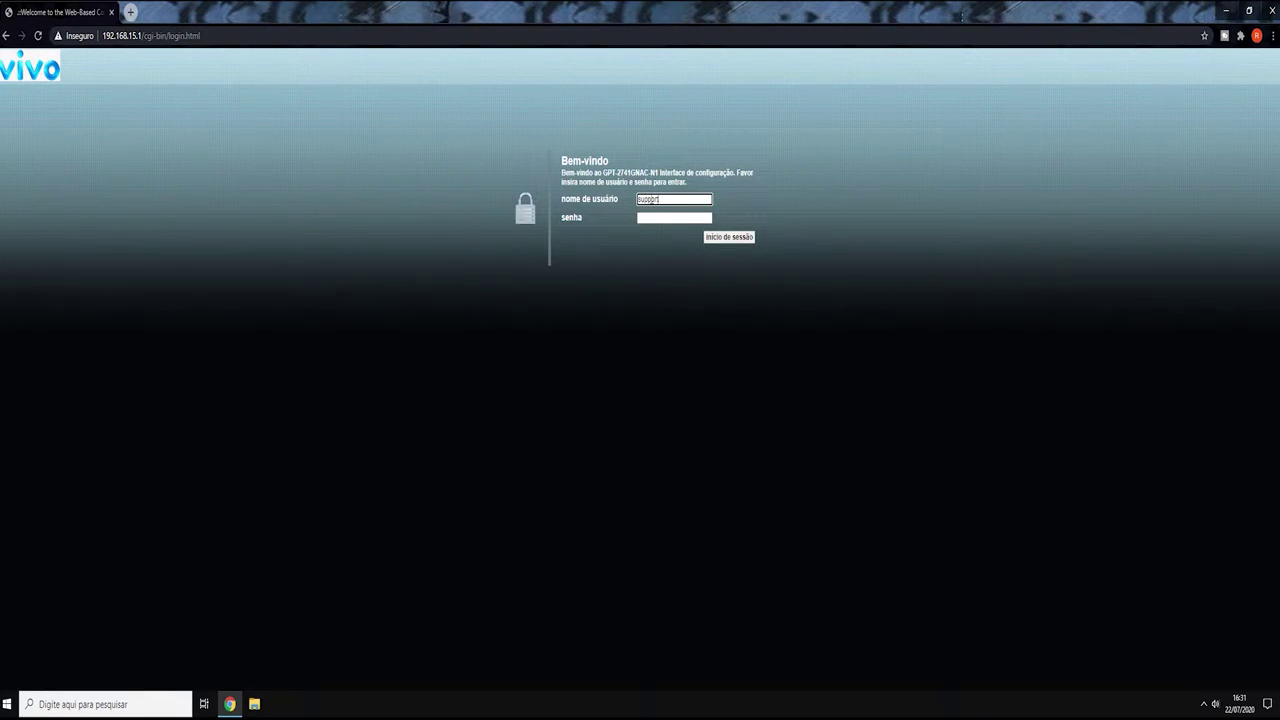
key("Tab")
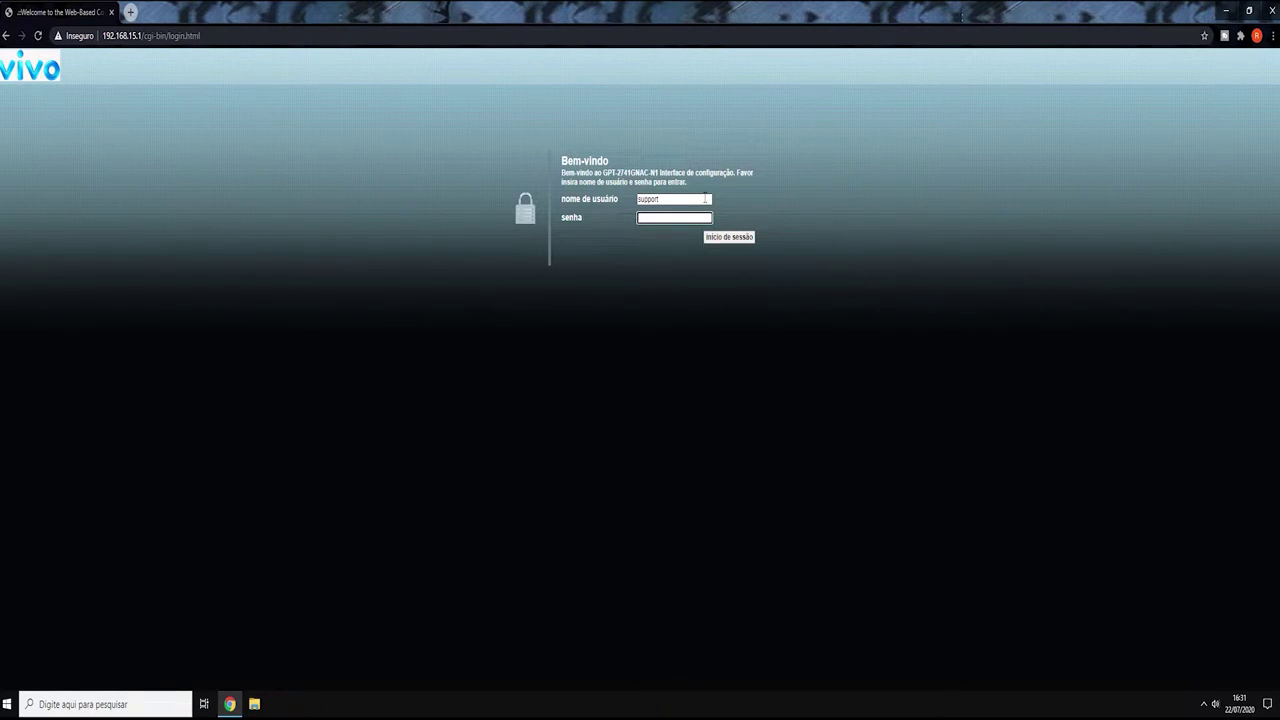
type("••••••••")
left_click(731, 240)
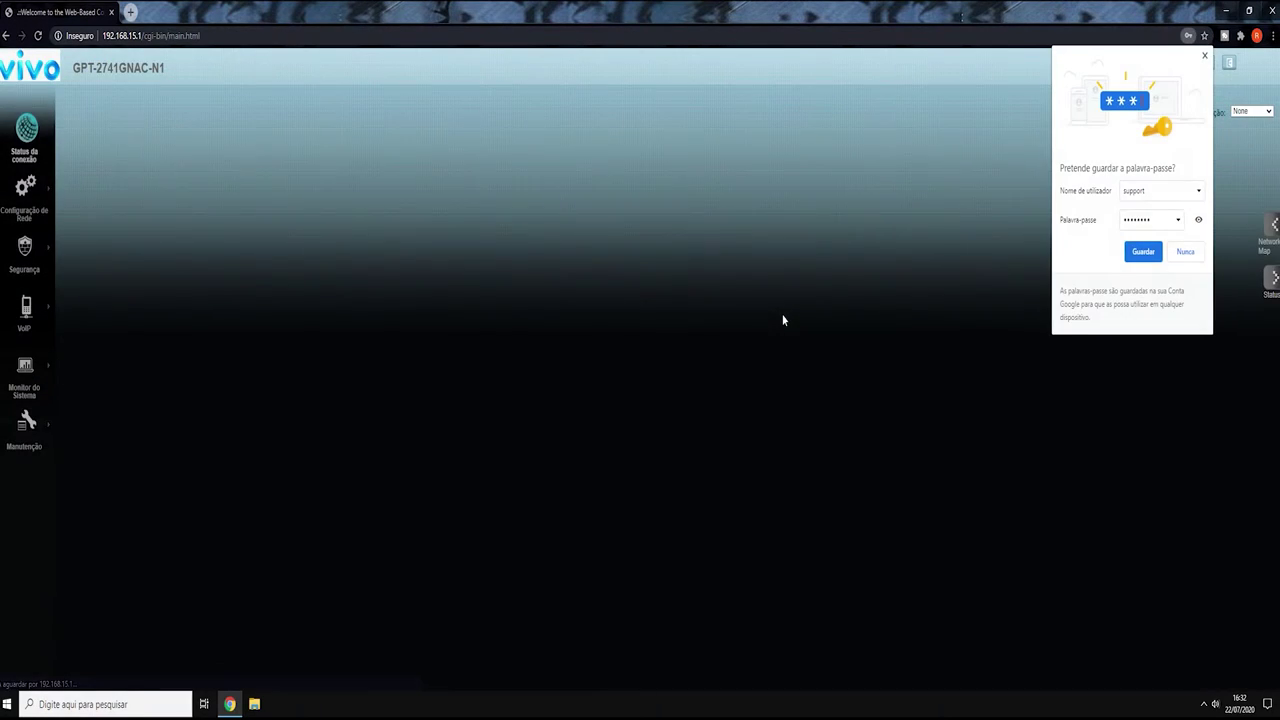
- Decline Chrome's password prompt and open NAT > DMZ, showing server 192.168.15.83
left_click(1185, 251)
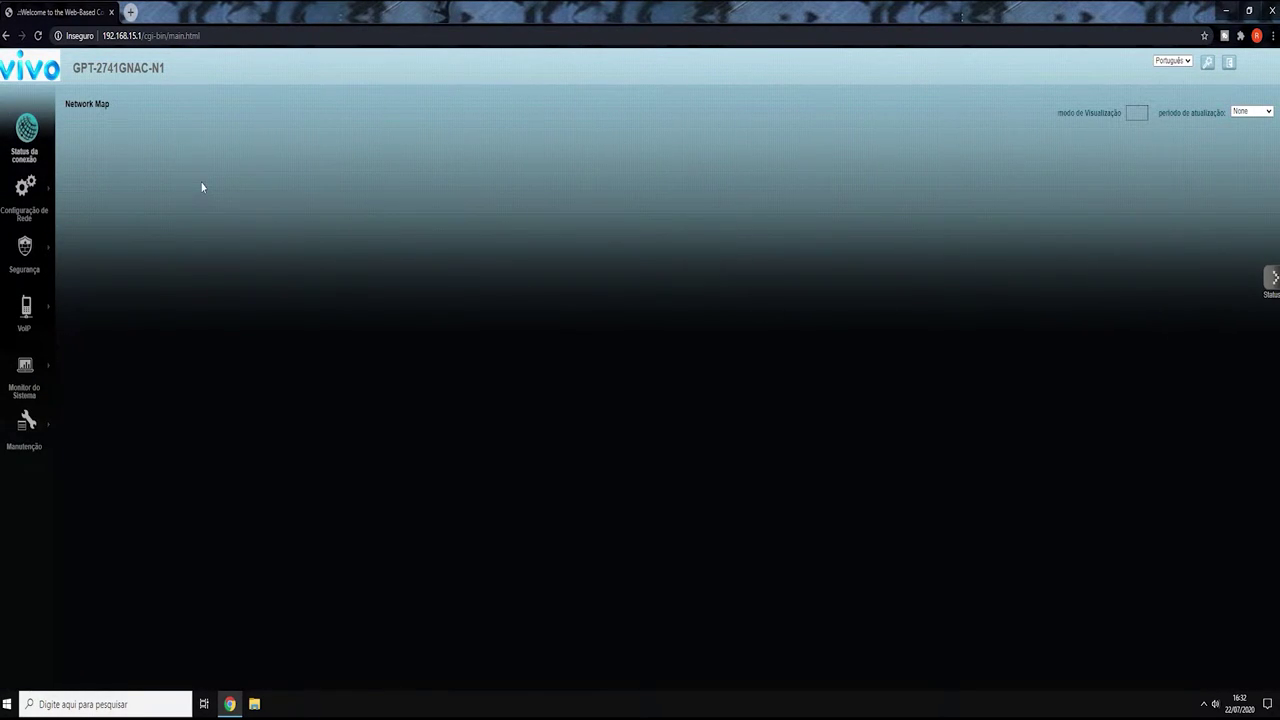
mouse_move(37, 204)
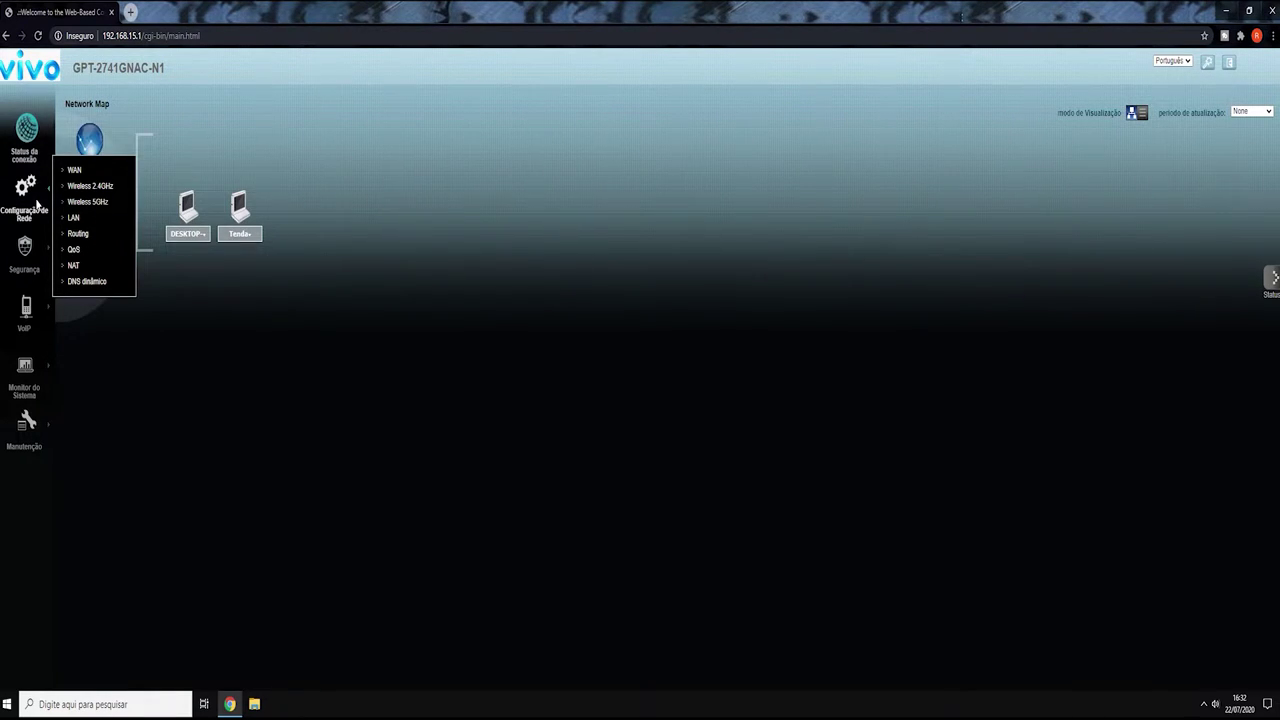
left_click(92, 265)
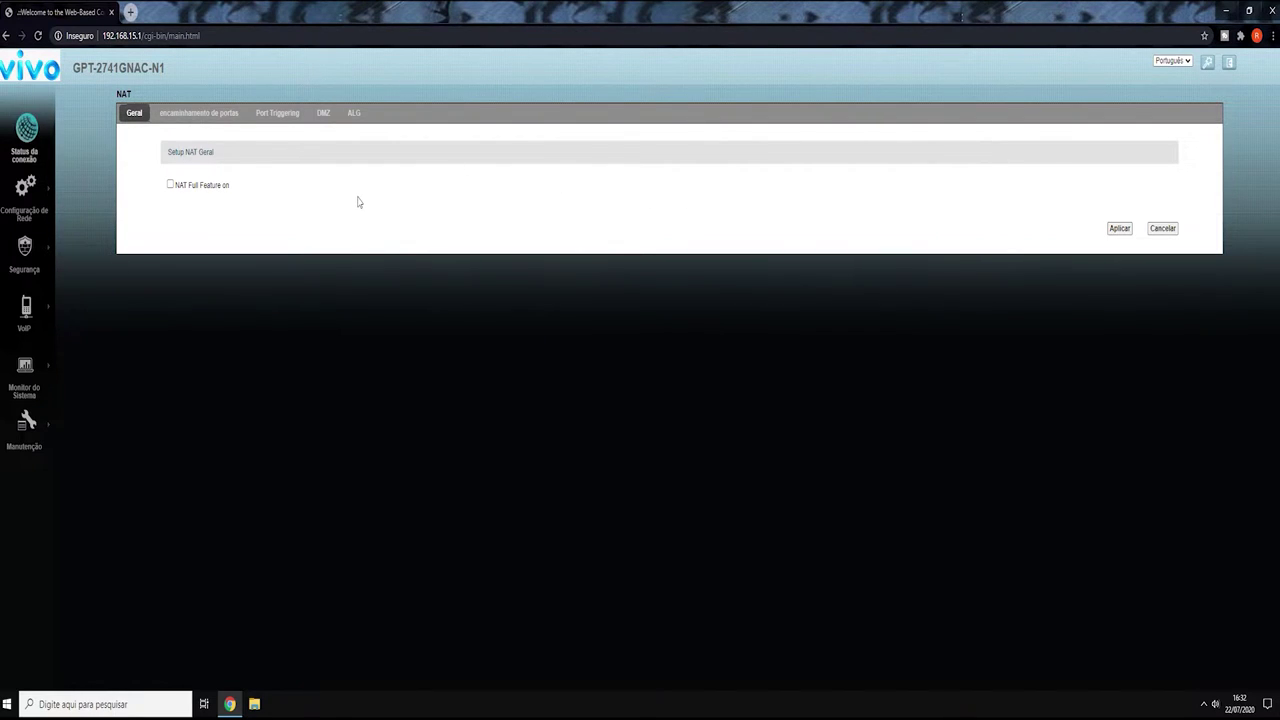
left_click(199, 112)
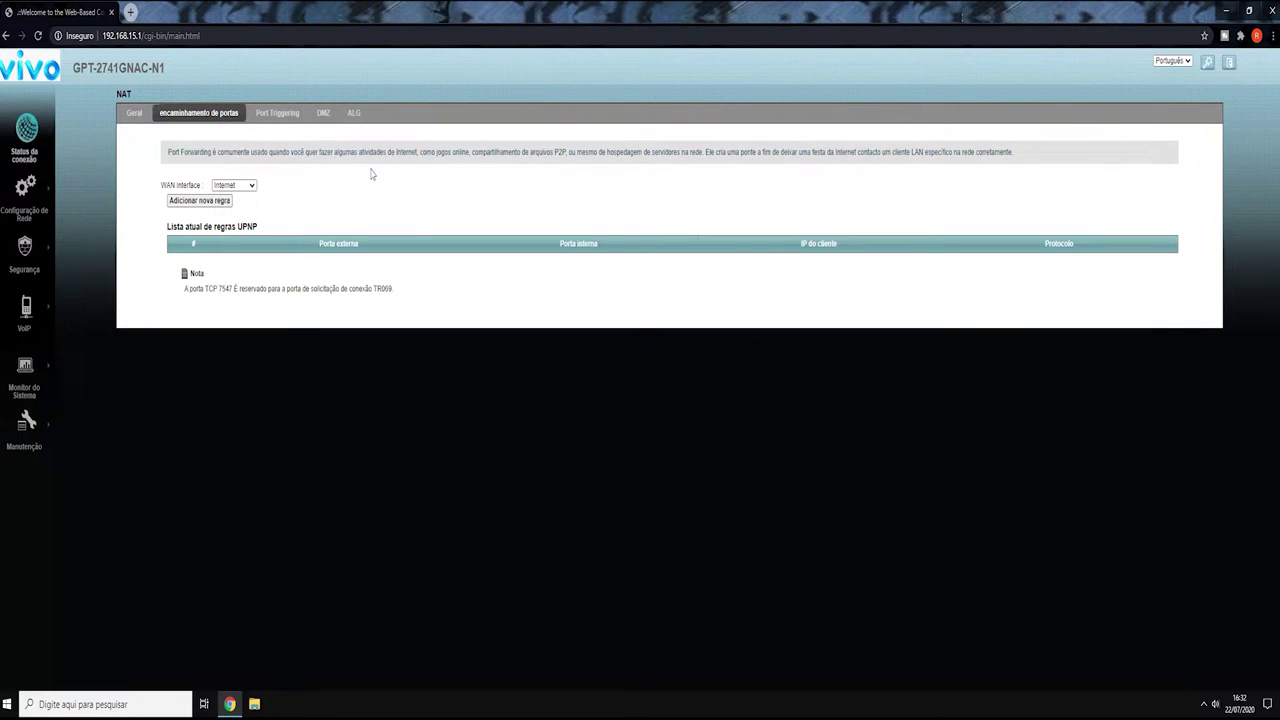
left_click(323, 113)
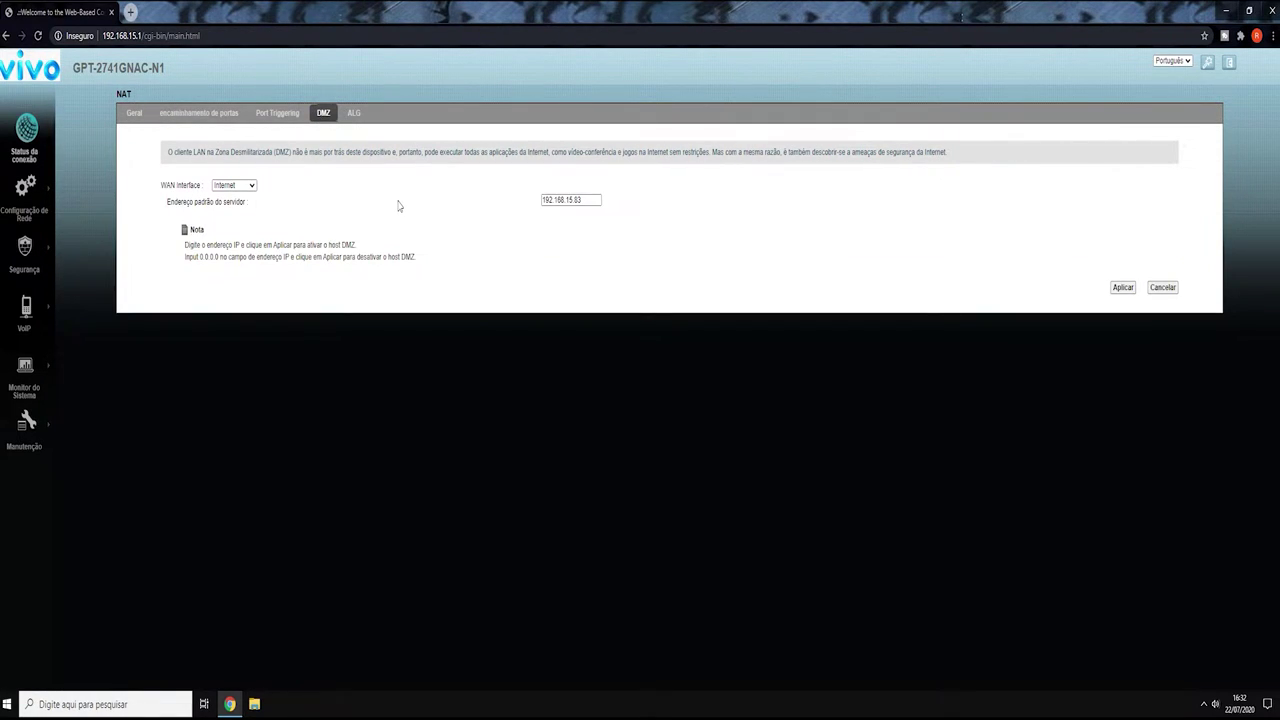
left_click_drag(590, 199, 500, 217)
left_click(508, 198)
double_click(590, 199)
left_click(618, 201)
double_click(570, 199)
left_click(545, 228)
left_click_drag(588, 200, 503, 202)
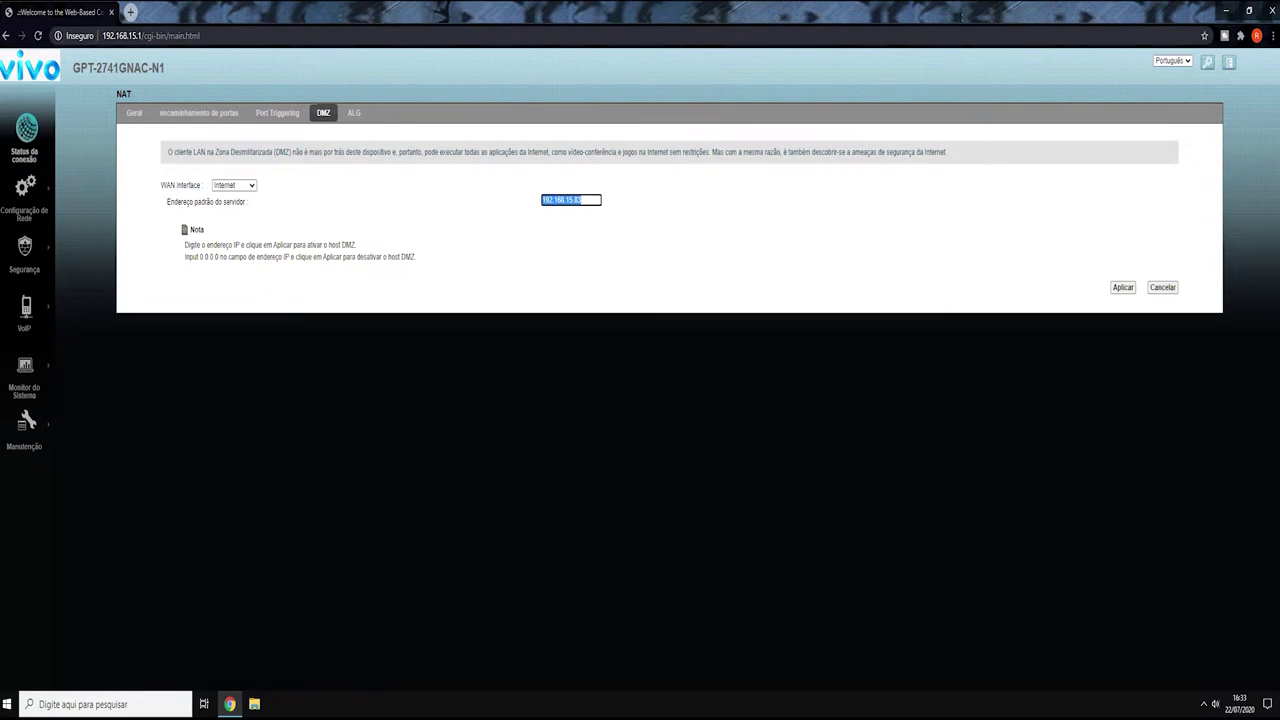
left_click(130, 35)
left_click(565, 201)
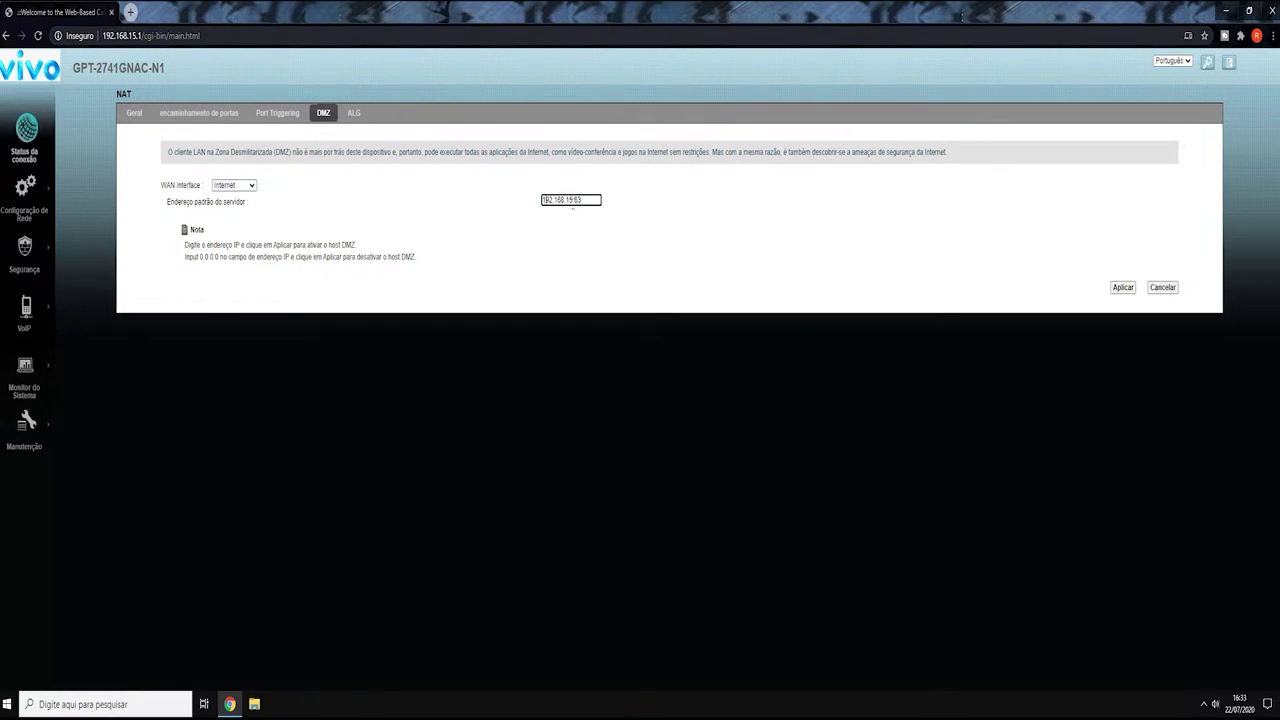
left_click_drag(572, 201, 528, 209)
left_click(599, 200)
key("ctrl+a")
left_click(626, 240)
left_click_drag(540, 200, 522, 243)
left_click(618, 247)
mouse_move(32, 204)
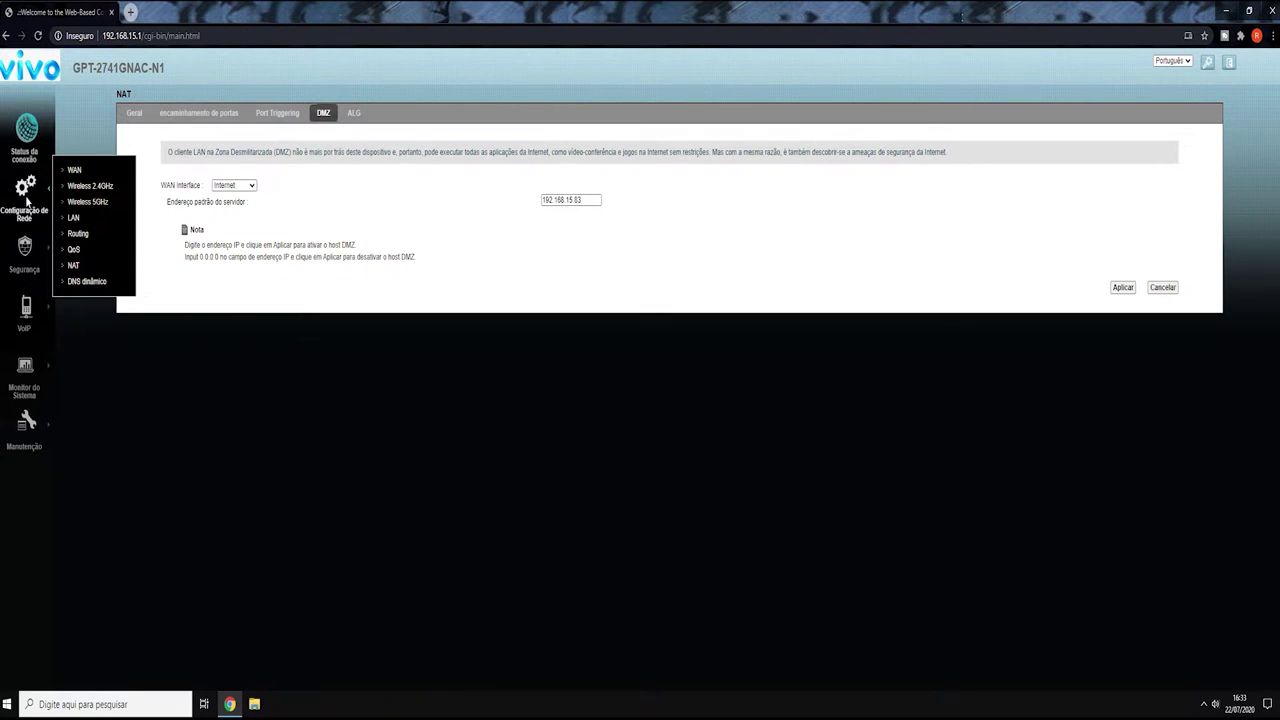
- Open the Estático DHCP list under Configuração de Rede > LAN
mouse_move(26, 278)
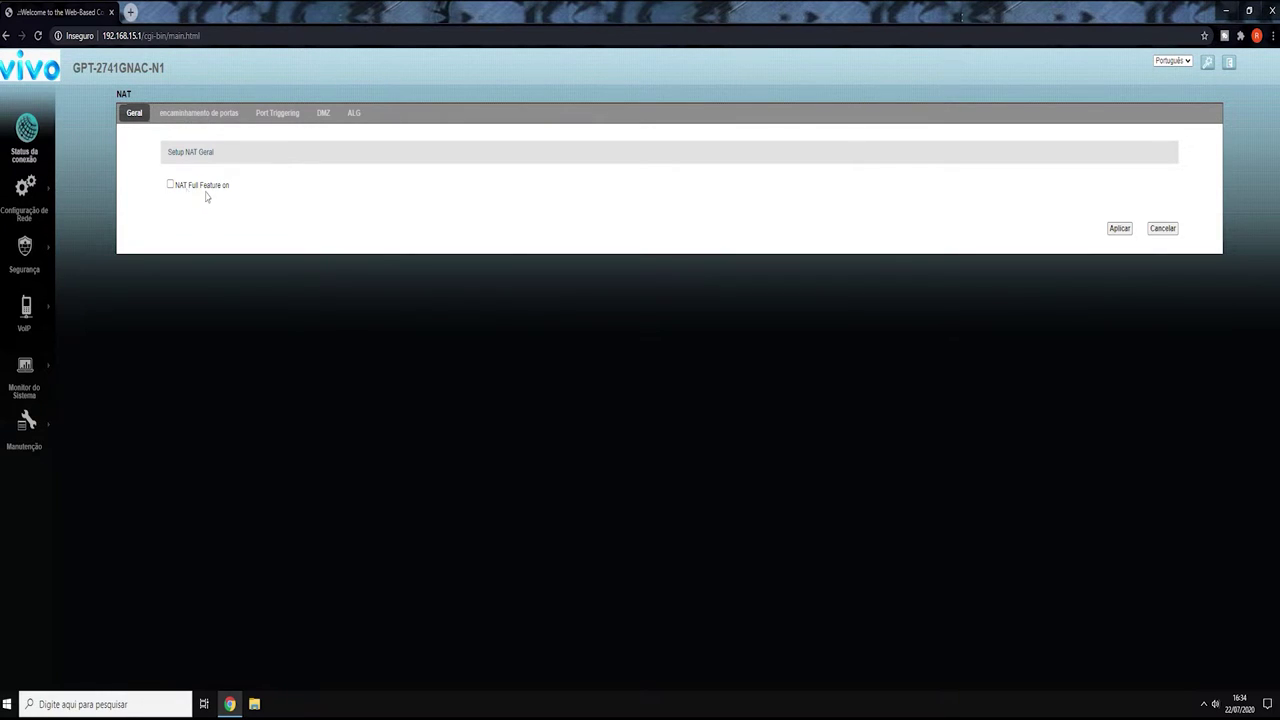
mouse_move(47, 193)
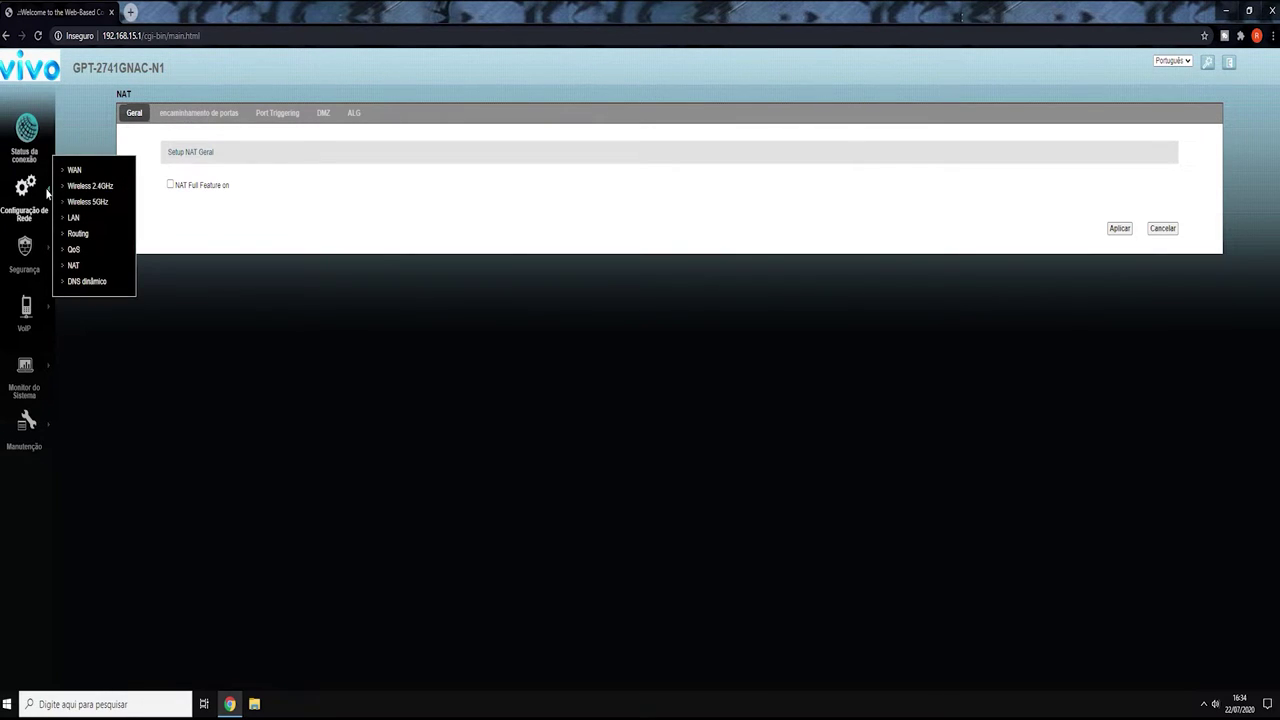
left_click(75, 218)
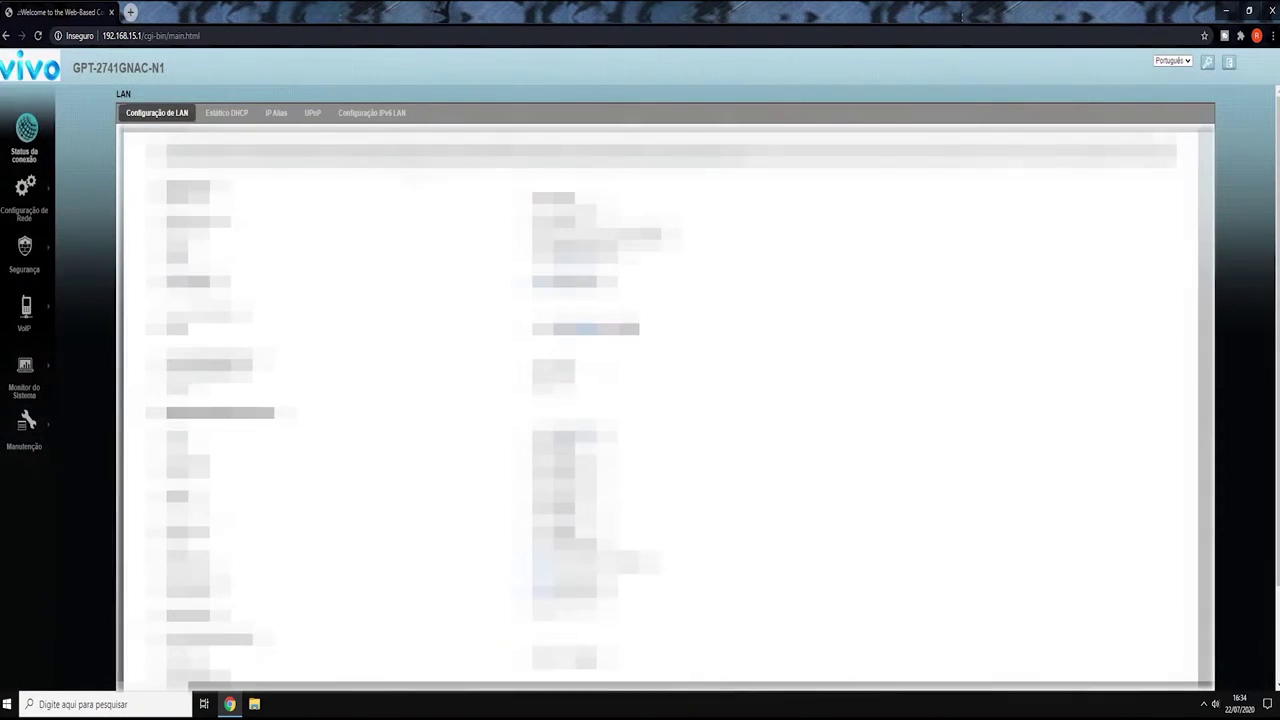
left_click(226, 113)
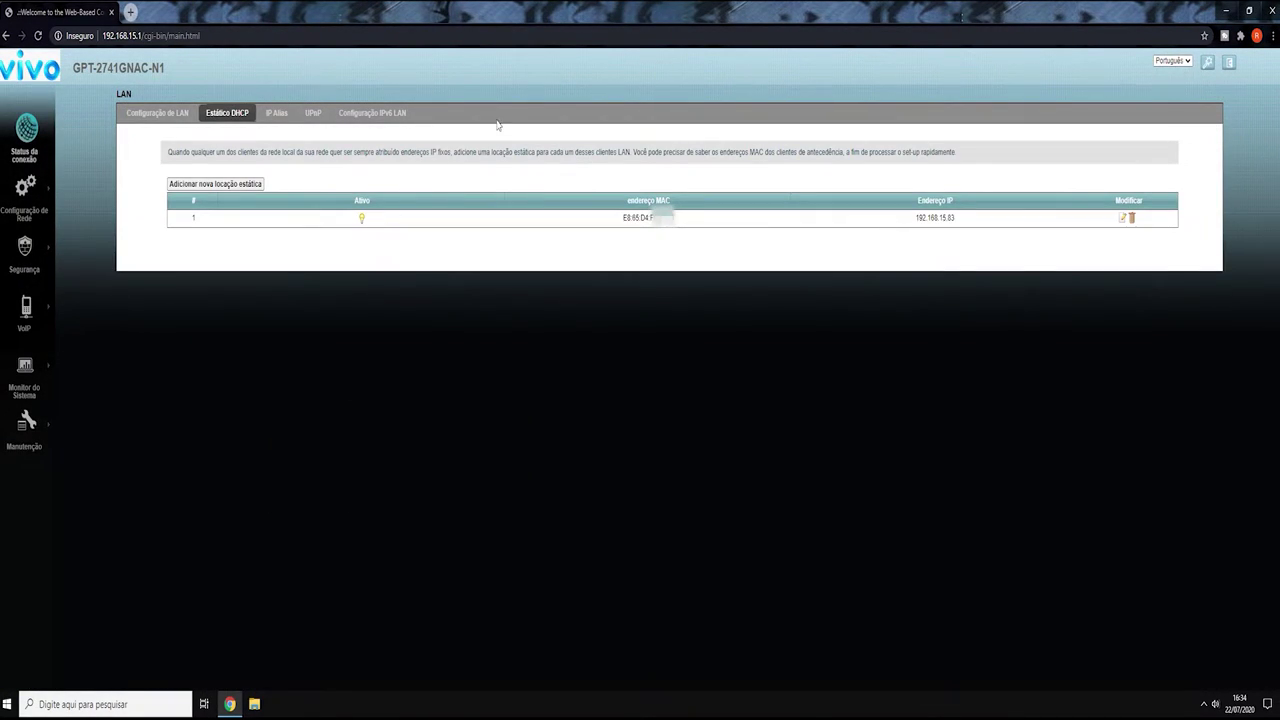
- Highlight the reserved device's MAC address and its IP 192.168.15.83 in the static DHCP list
left_click_drag(680, 221, 628, 239)
left_click(628, 239)
left_click_drag(977, 219, 916, 232)
left_click(917, 233)
double_click(687, 225)
left_click(900, 257)
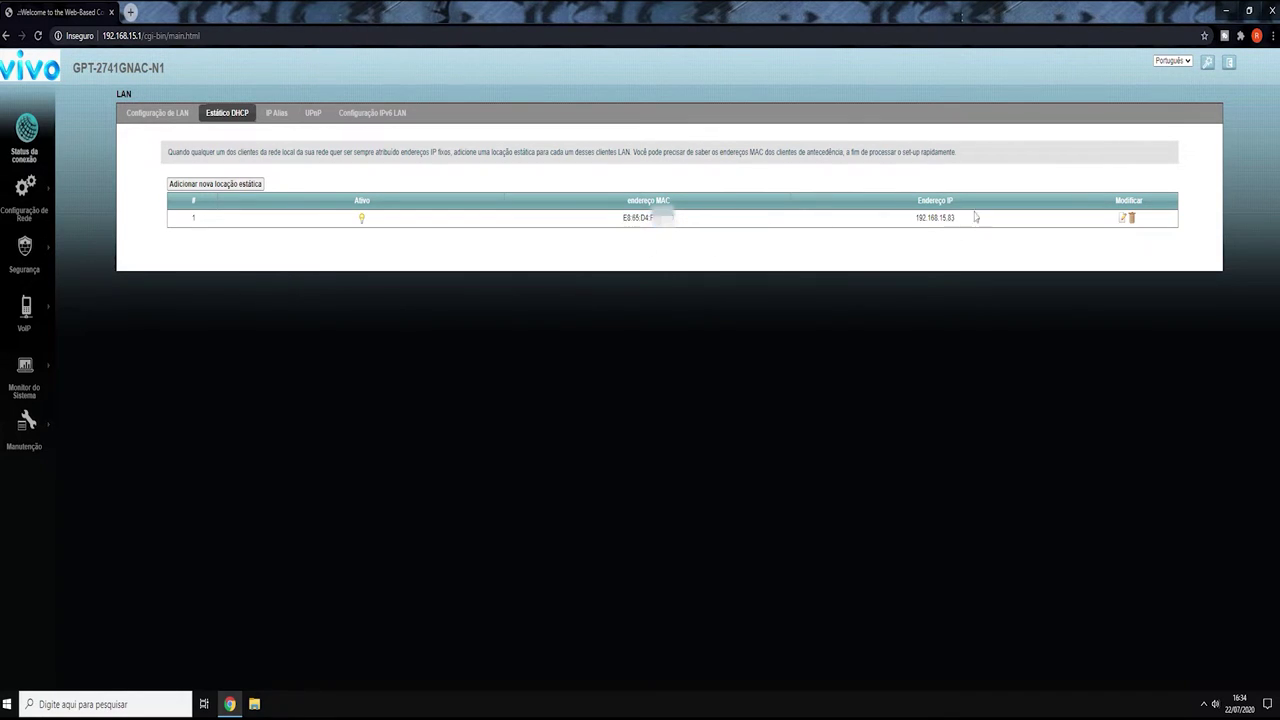
double_click(905, 218)
left_click(687, 265)
left_click_drag(674, 229, 599, 227)
left_click(872, 241)
left_click_drag(970, 232, 872, 229)
left_click(892, 231)
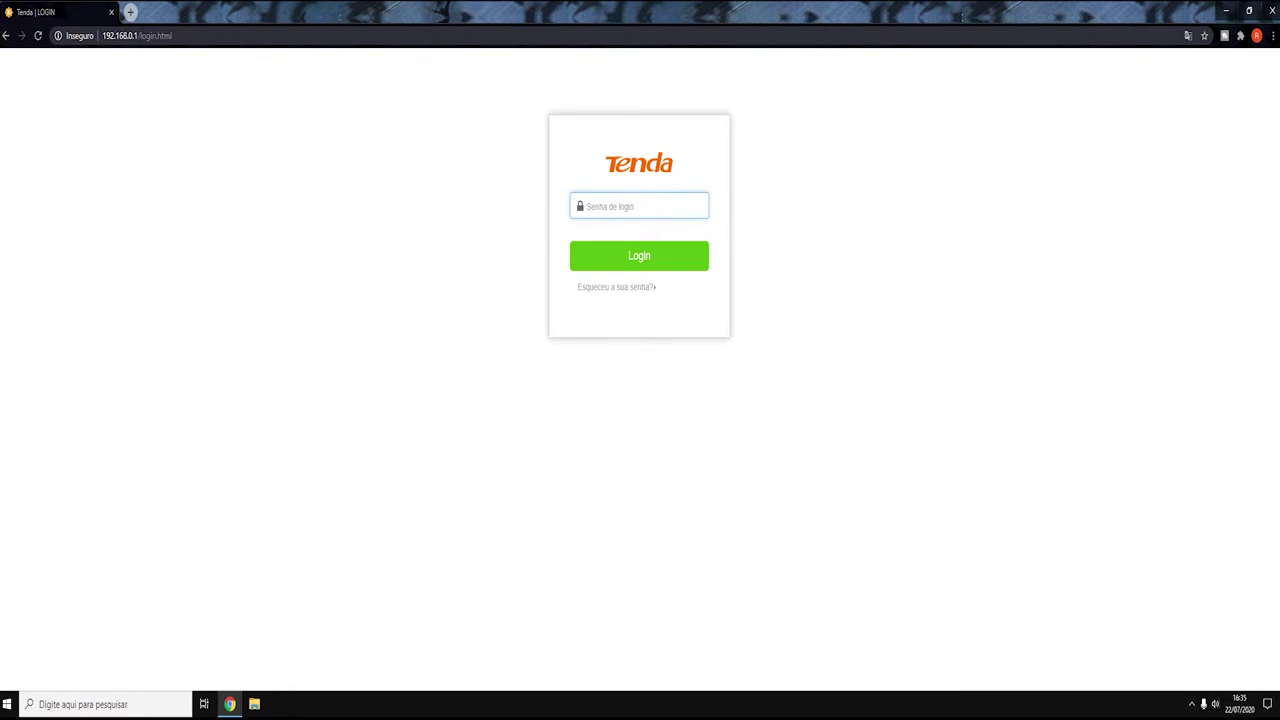
- Load the Tenda router login page at 192.168.0.1
key("ctrl+l")
type("192.168.0.1")
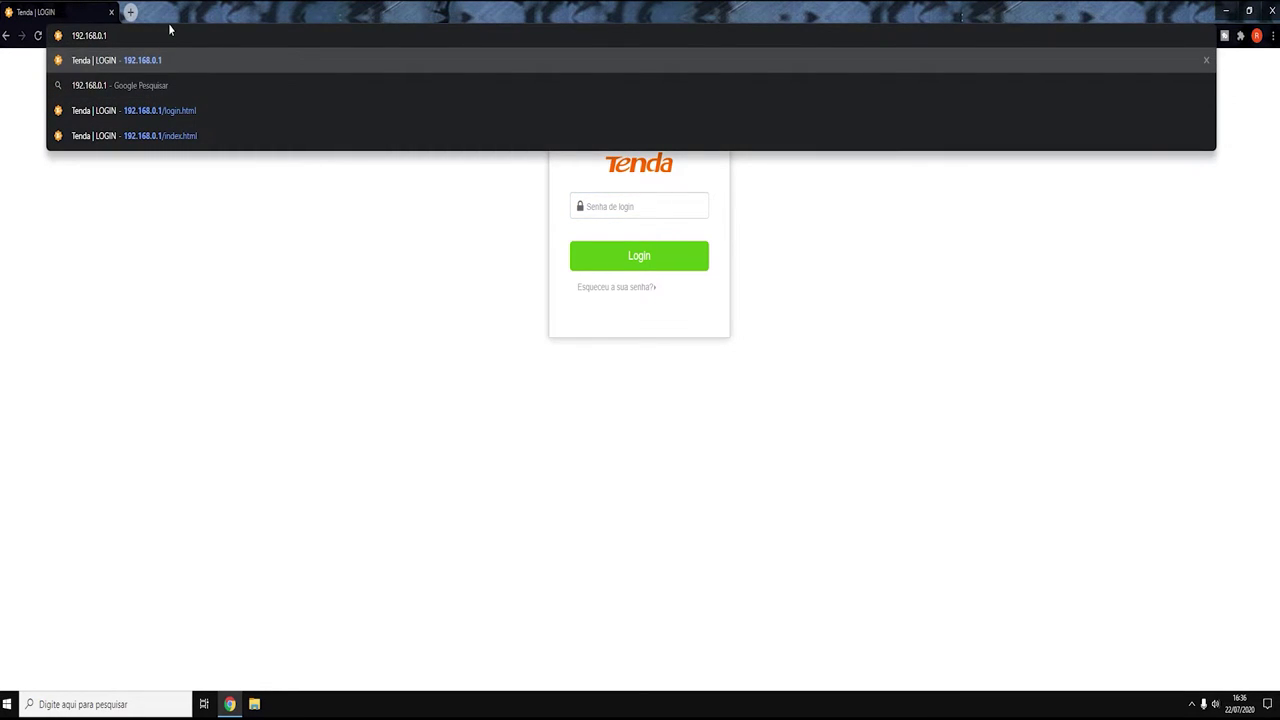
key("Return")
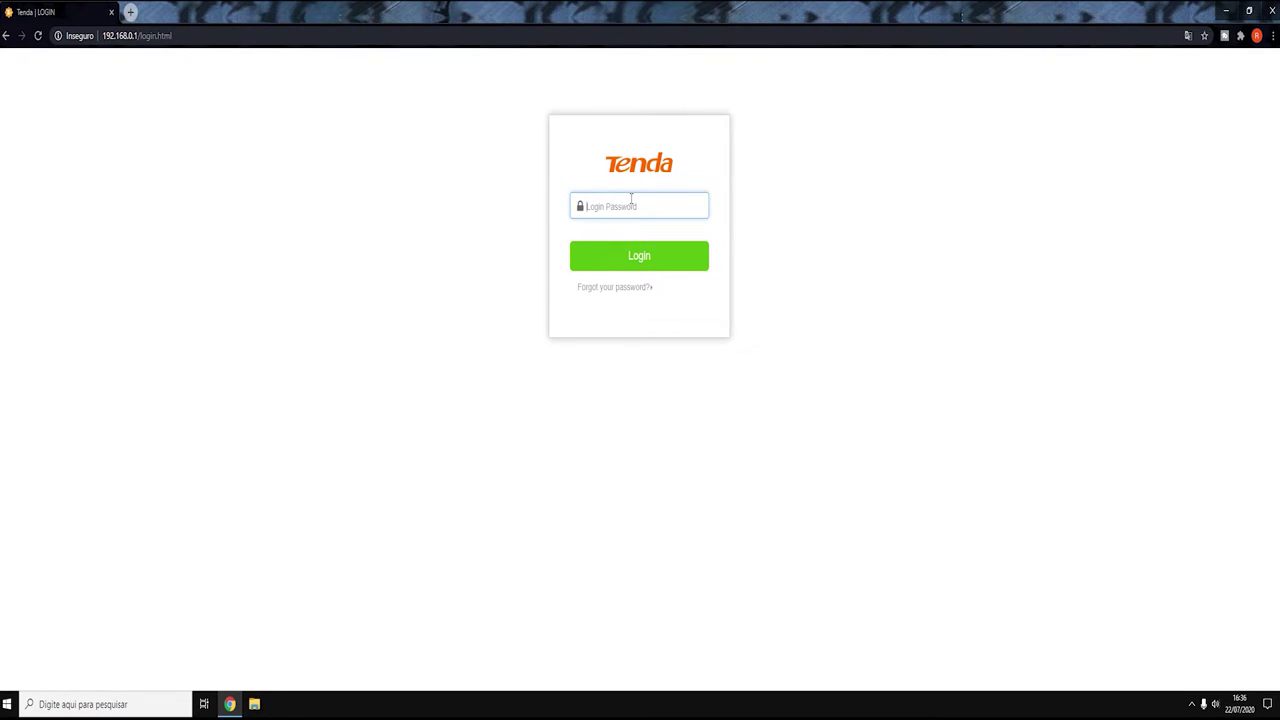
- Open a Command Prompt window from Start search with cmd
key("super")
type("cmd")
key("Return")
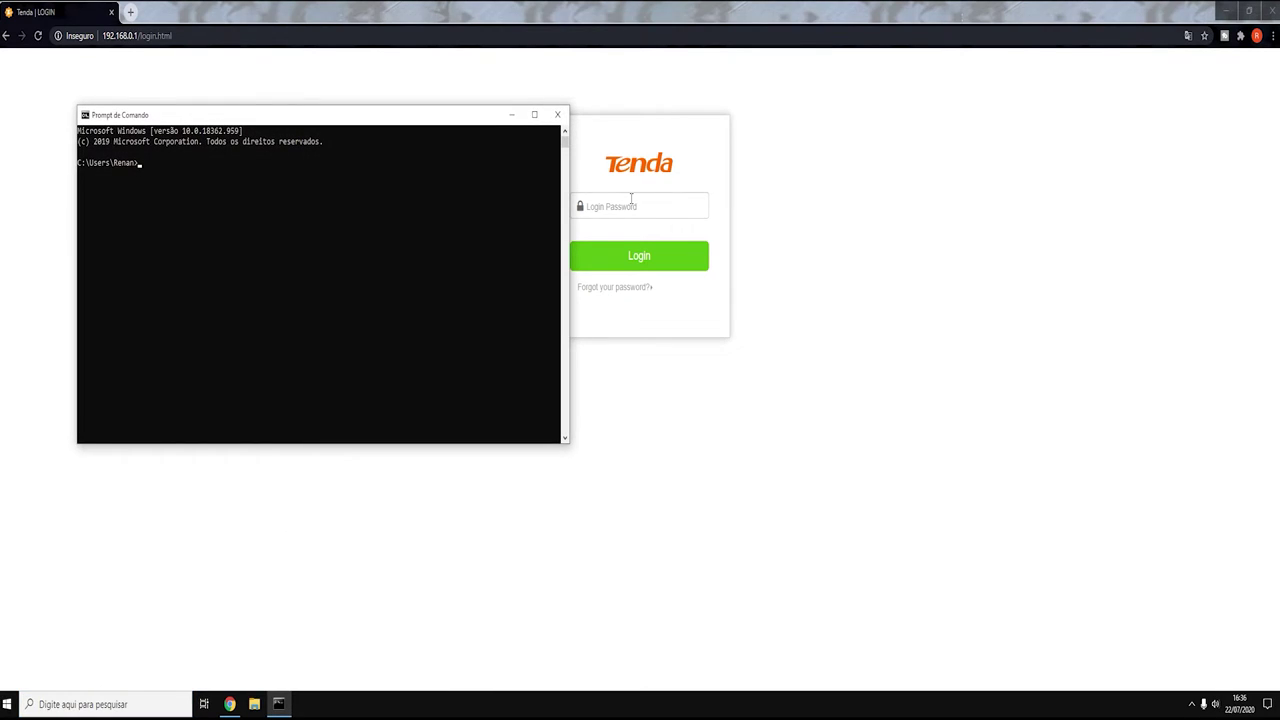
- Run ipconfig, highlight IPv4 192.168.0.100 and gateway 192.168.0.1, then close Command Prompt
type("ipconfig")
key("Return")
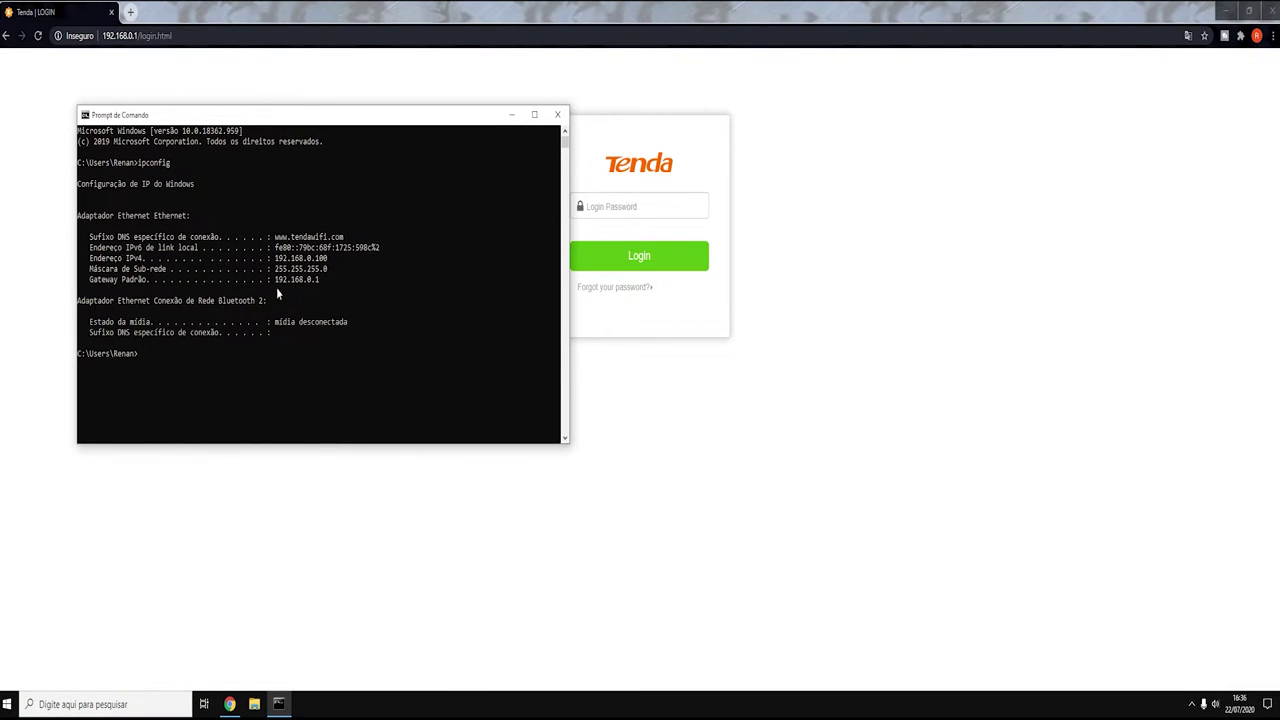
left_click_drag(276, 264, 338, 258)
left_click(332, 259)
left_click_drag(278, 283, 322, 282)
left_click(322, 282)
left_click(556, 115)
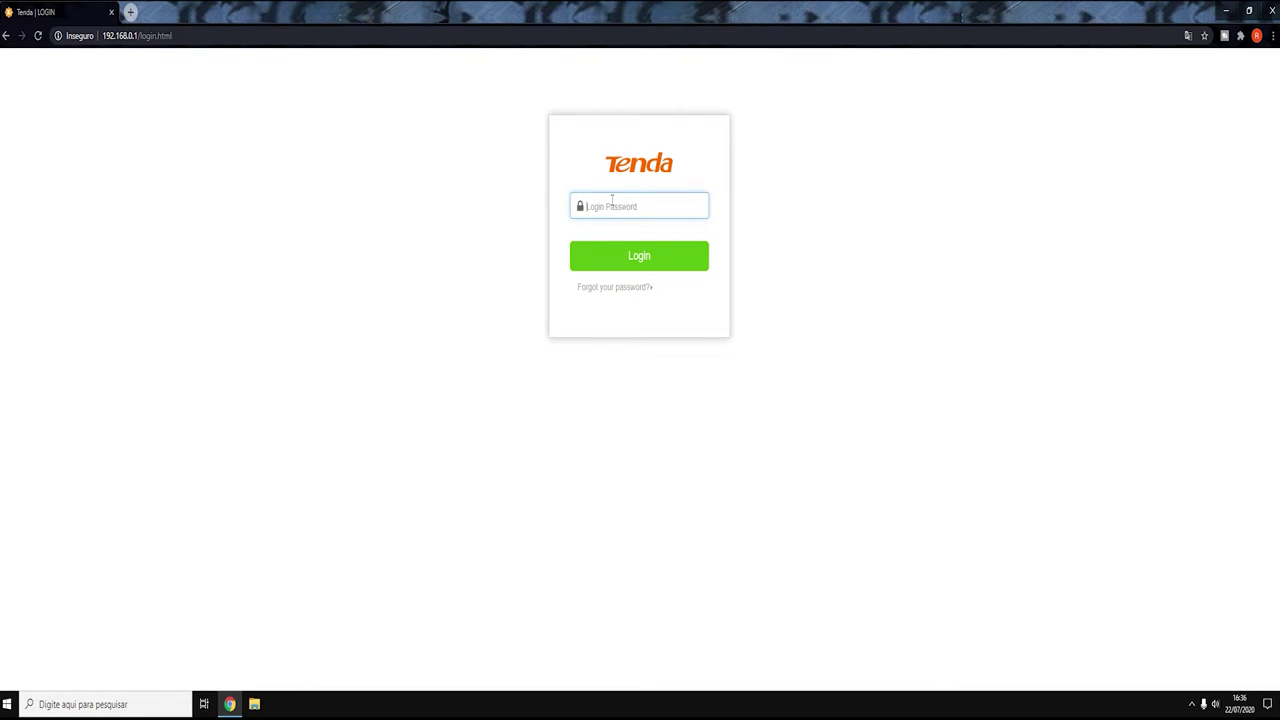
- Log in to the Tenda router and highlight WAN IP 192.168.15.83 and gateway 192.168.15.1 on Status
key("Return")
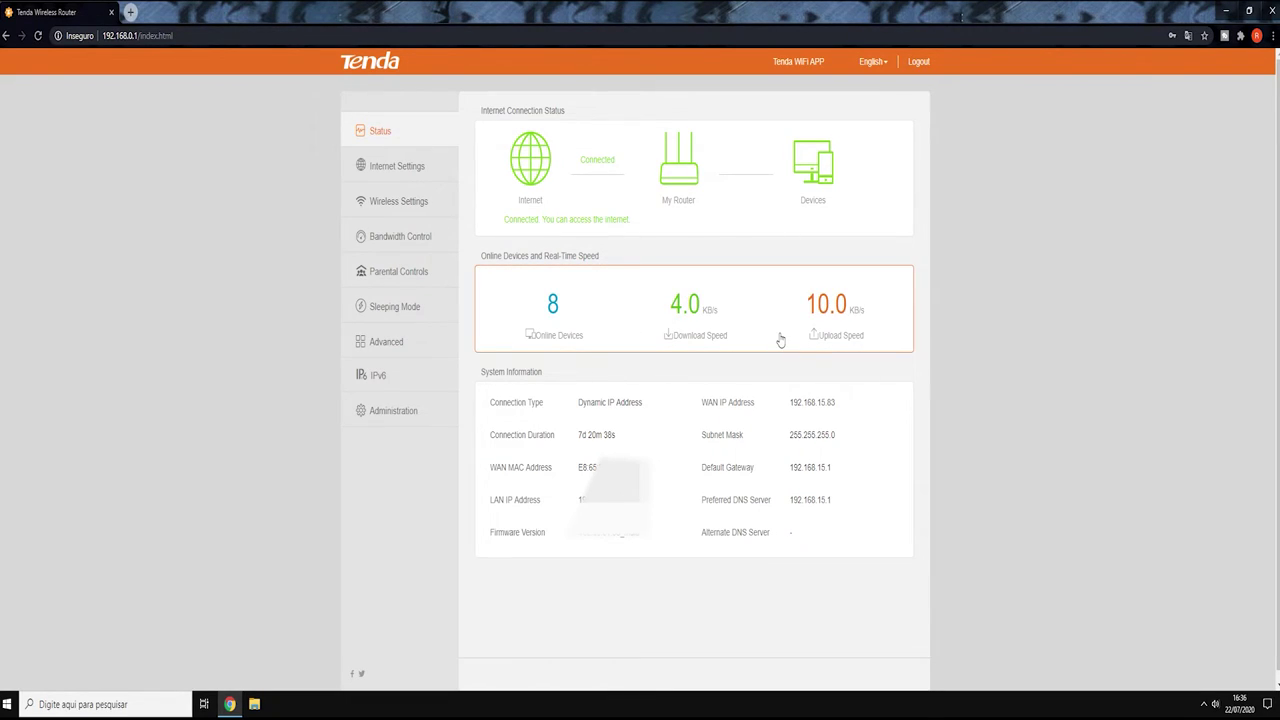
left_click_drag(788, 404, 837, 408)
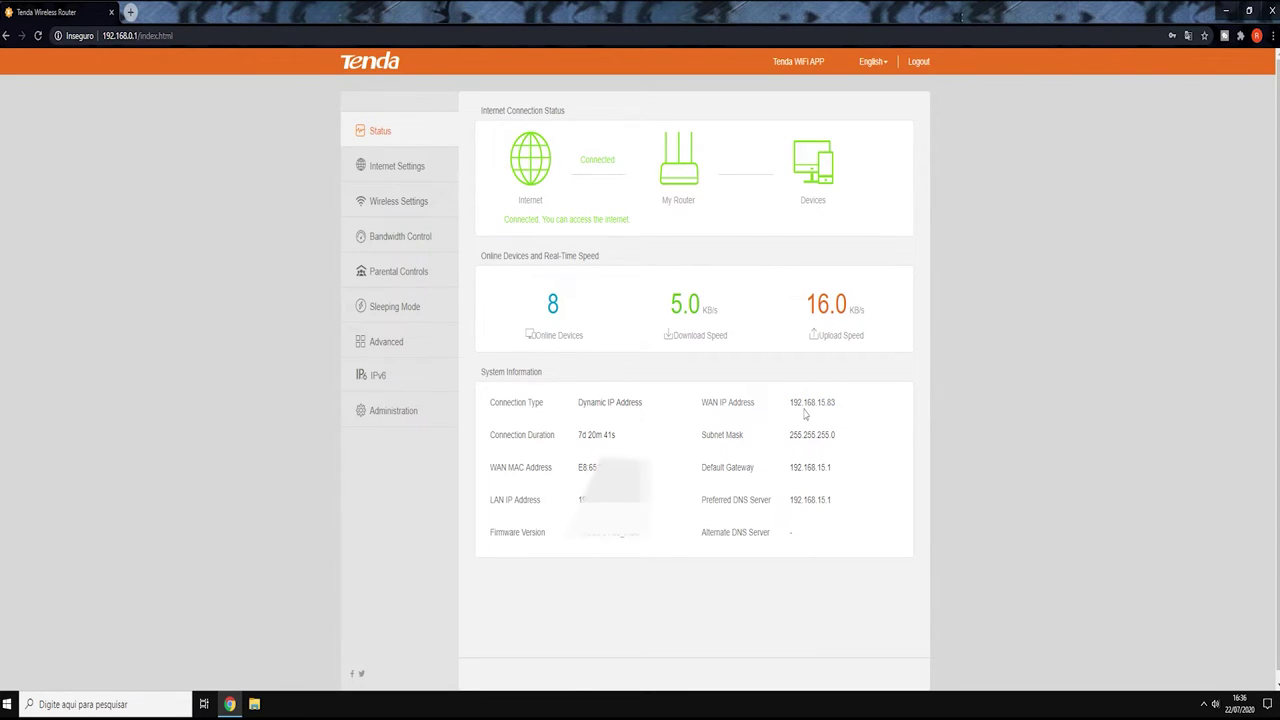
left_click_drag(840, 405, 790, 412)
left_click_drag(786, 467, 836, 475)
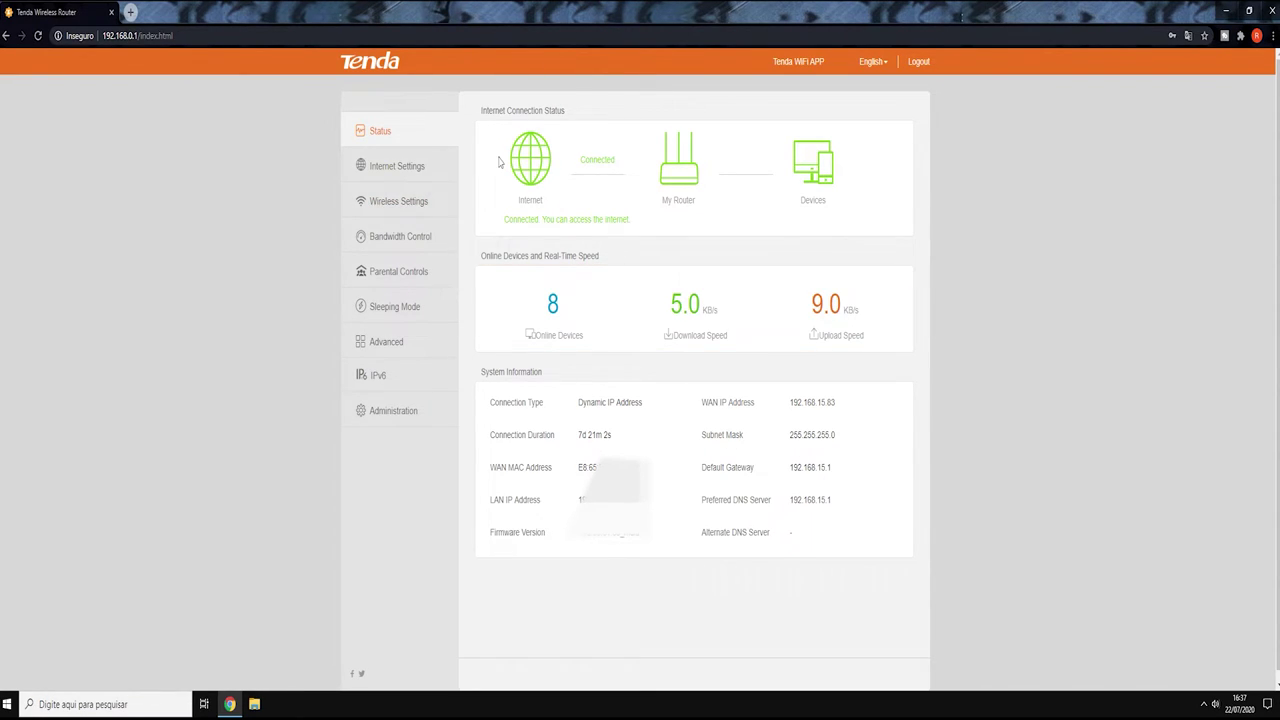
- Open Advanced settings and scroll to the Port Forwarding rules for ports 7777 and 27015
left_click(403, 350)
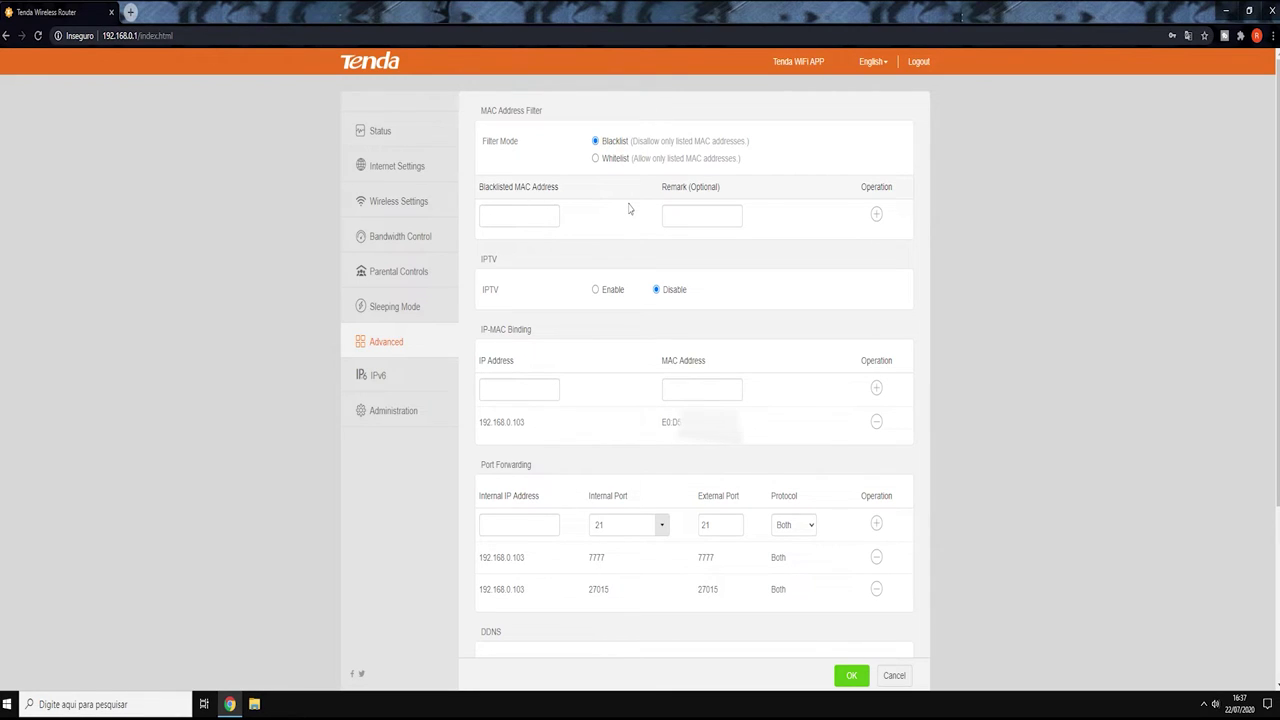
scroll(678, 287, "down", 1)
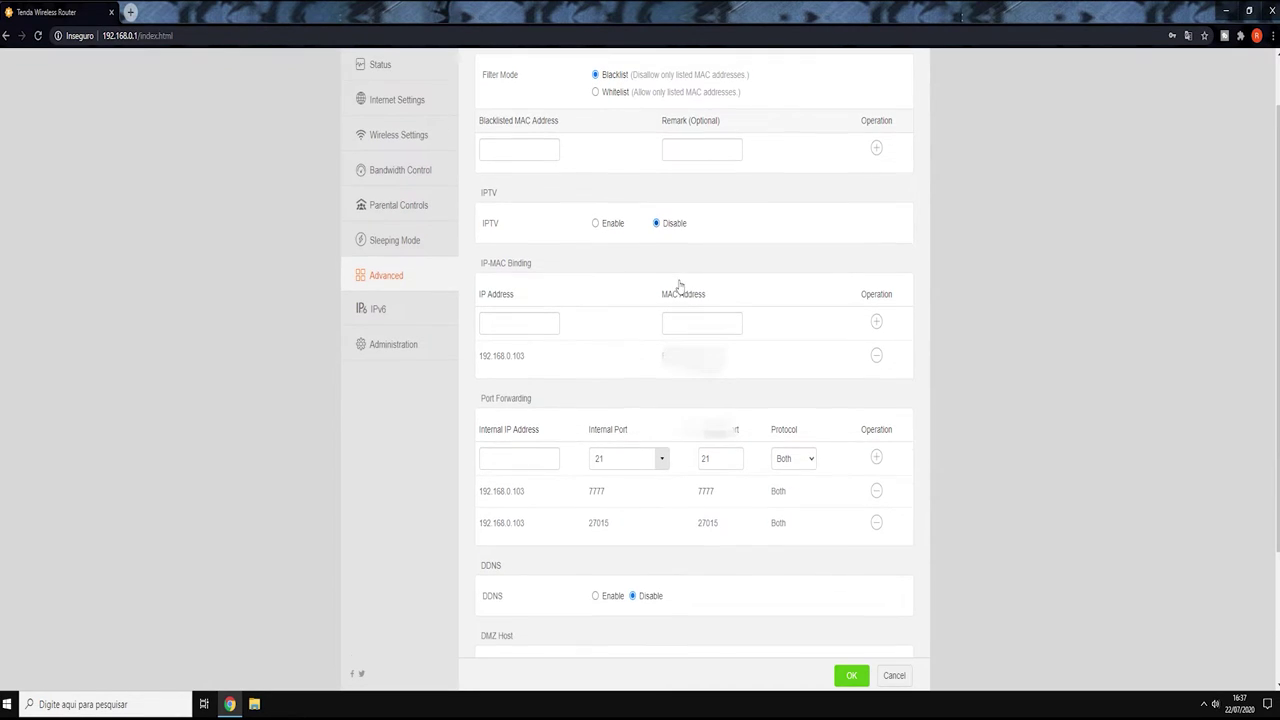
scroll(588, 290, "down", 1)
scroll(583, 293, "down", 1)
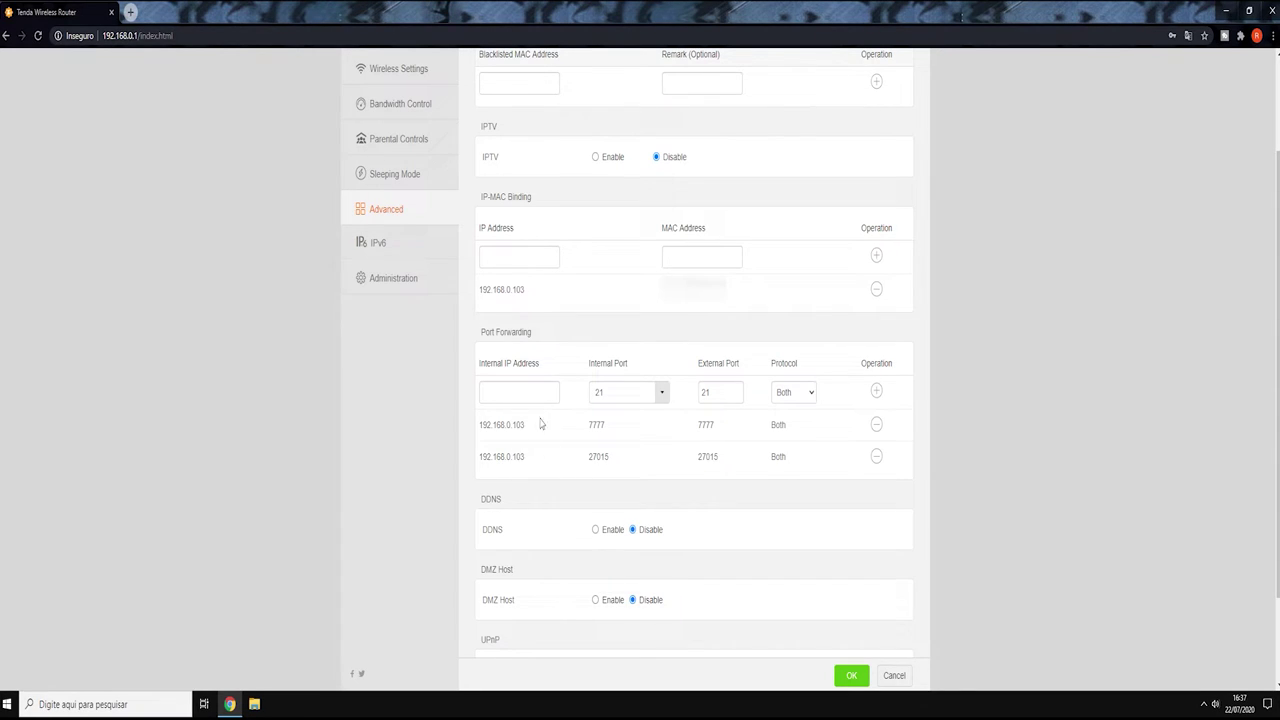
- Copy the existing rule's IP into the new entry's Internal IP Address box
left_click_drag(512, 425, 534, 428)
left_click(535, 430)
left_click(554, 388)
left_click(530, 434)
left_click_drag(512, 425, 534, 429)
left_click(537, 432)
left_click(520, 393)
double_click(512, 425)
key("ctrl+c")
left_click(510, 393)
key("ctrl+v")
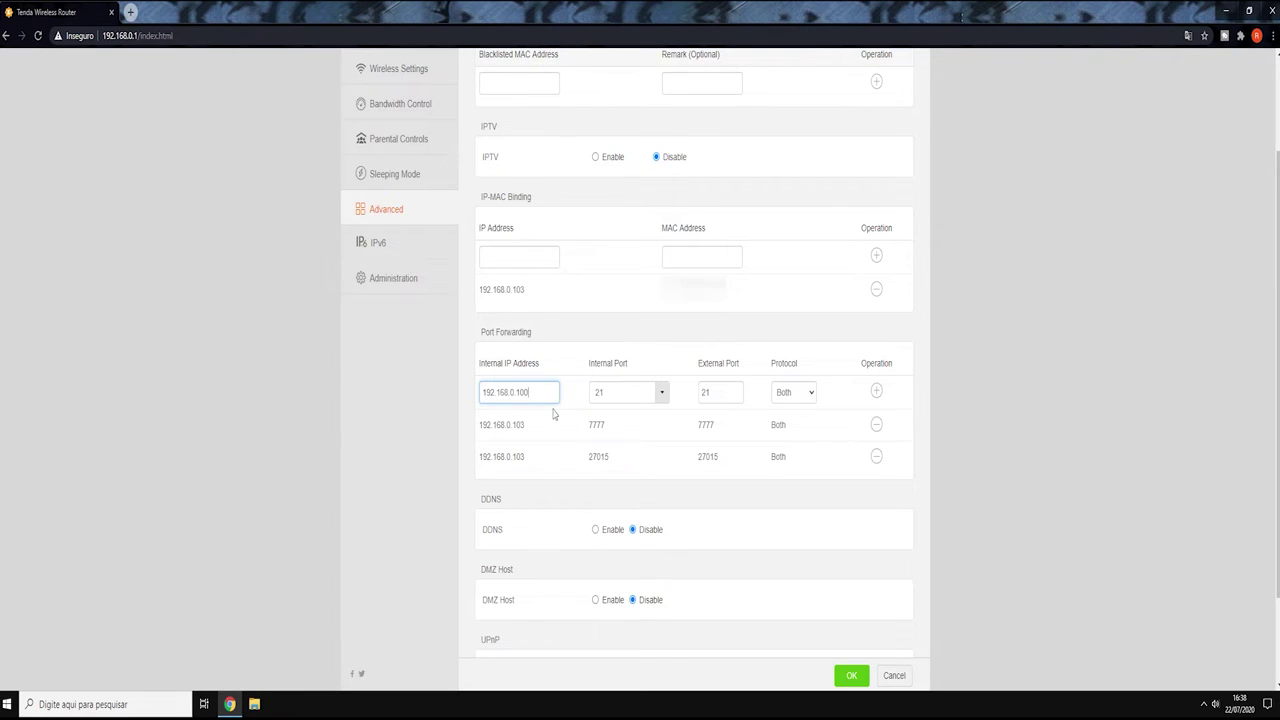
- Enter internal port 7777 and external port 77, leaving the protocol set to Both
key("Tab")
type("7777")
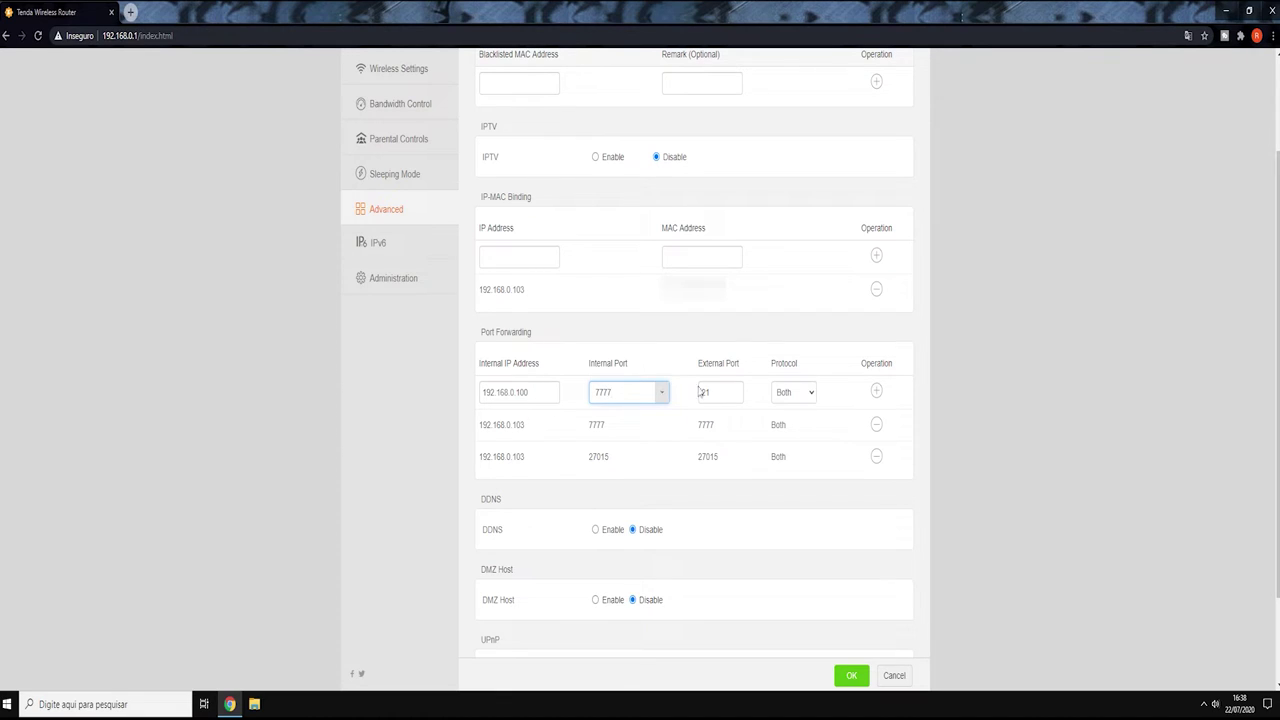
key("Tab")
type("77")
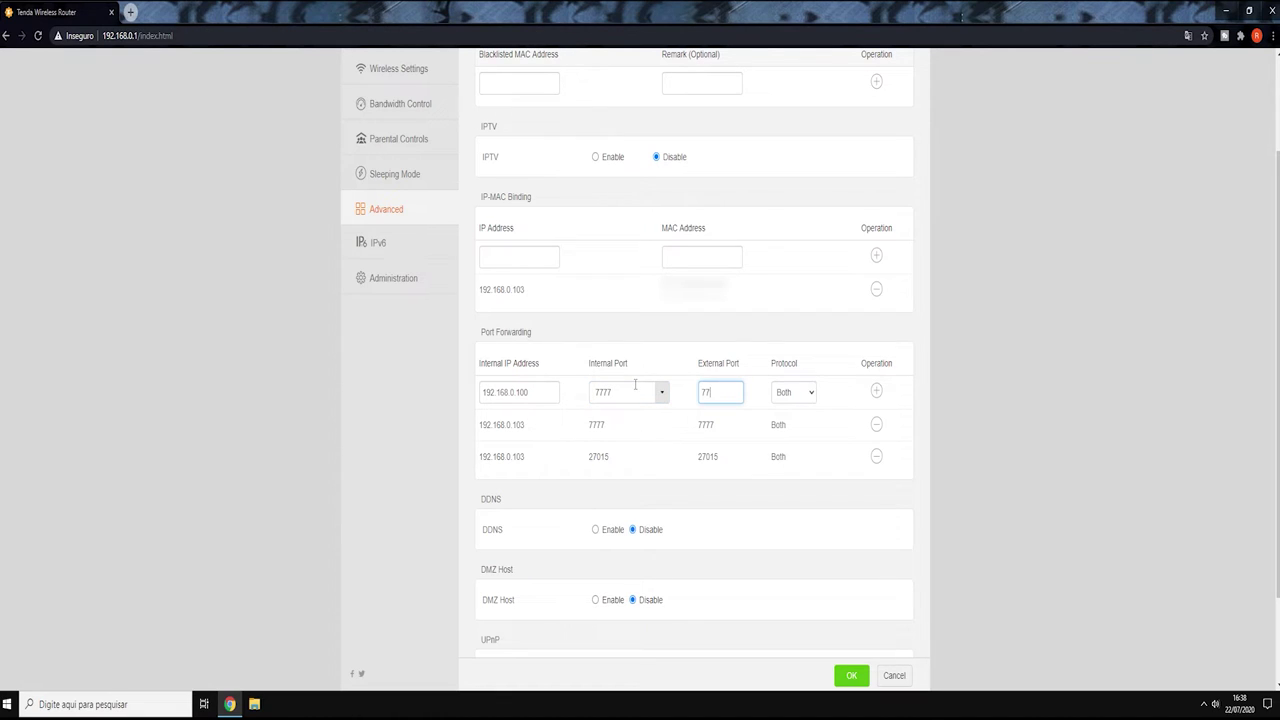
left_click(812, 394)
left_click(804, 418)
left_click(815, 397)
left_click(806, 430)
left_click(815, 394)
left_click(800, 408)
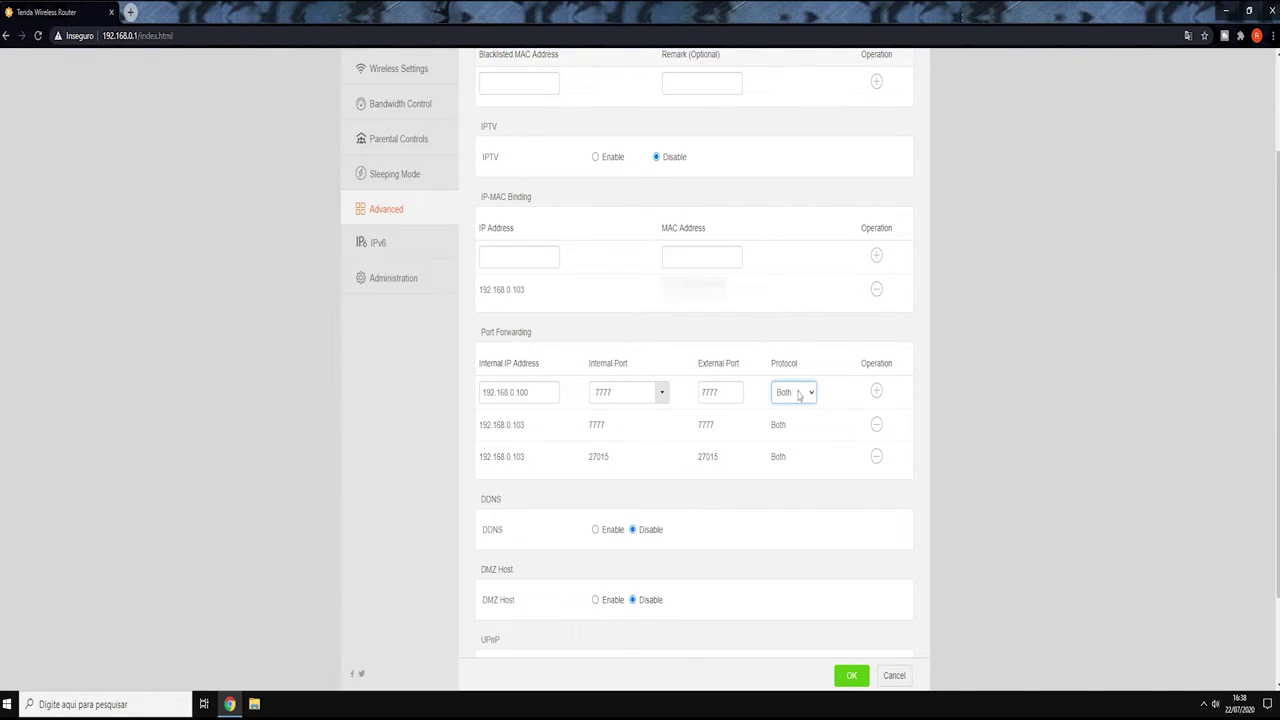
- Try port 27015 in the port boxes, then clear both the Internal and External Port fields
double_click(641, 391)
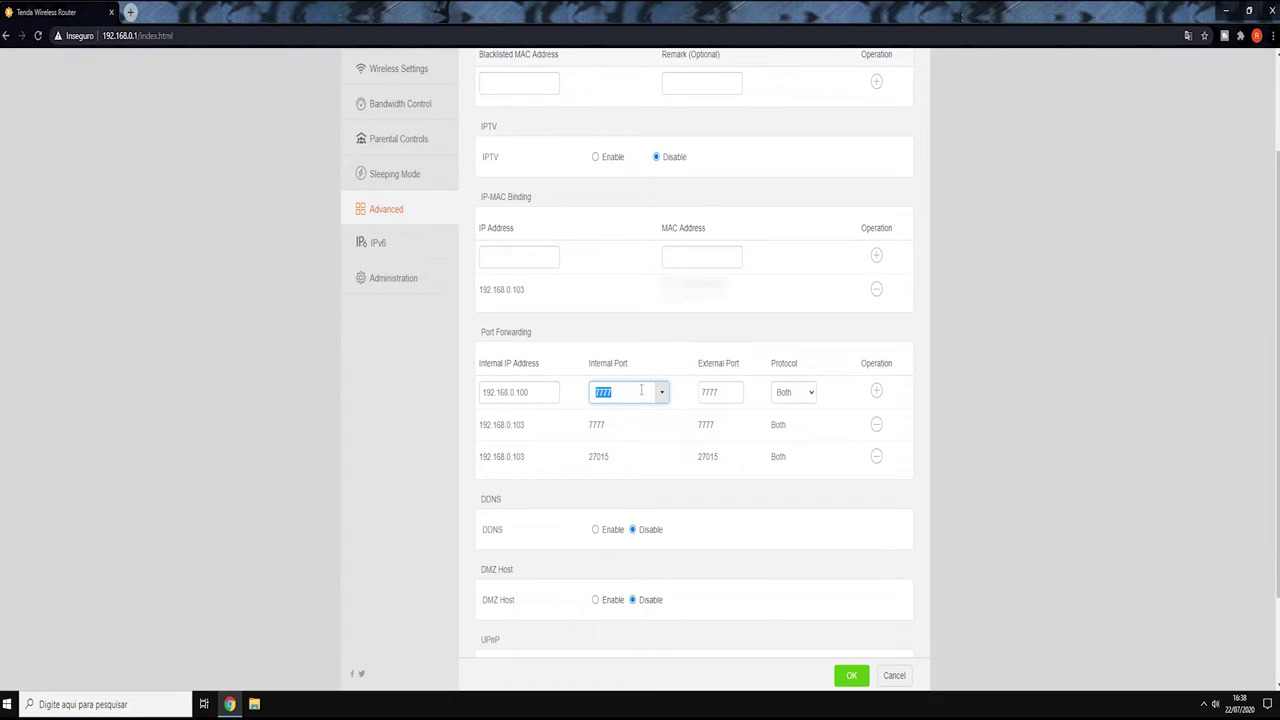
left_click_drag(737, 462, 666, 456)
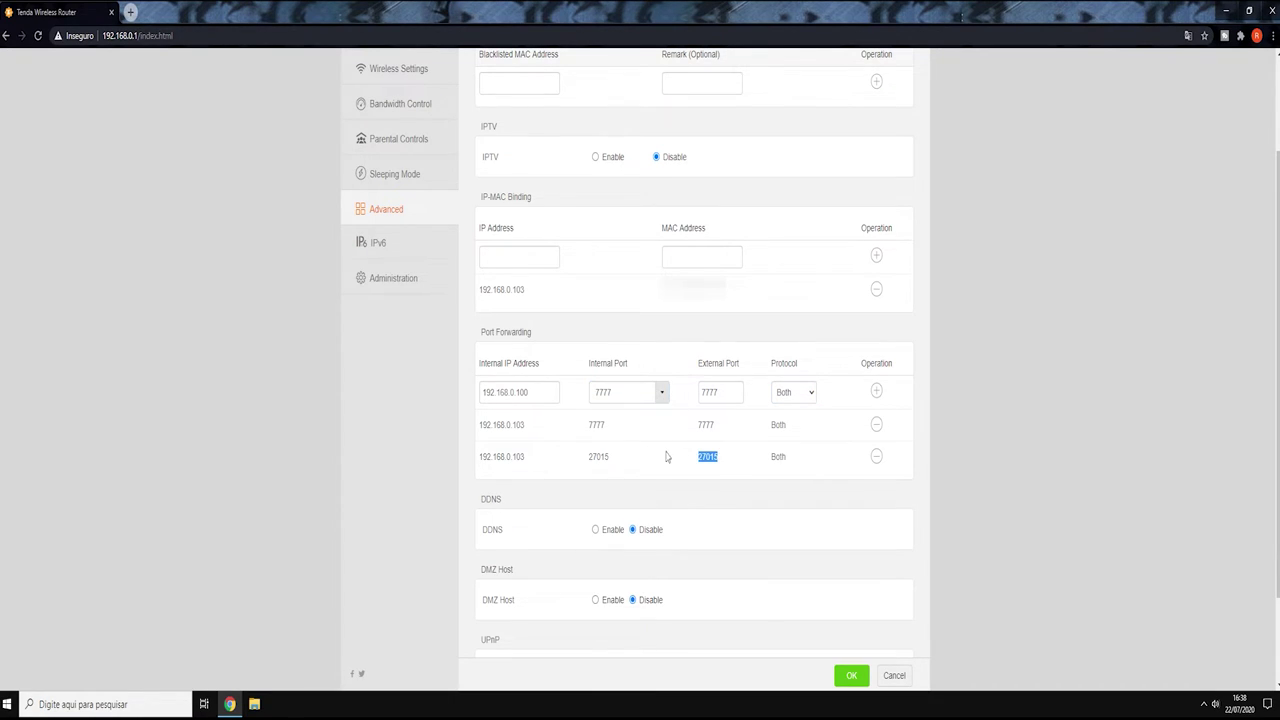
double_click(630, 391)
key("ctrl+v")
double_click(719, 392)
type("2701")
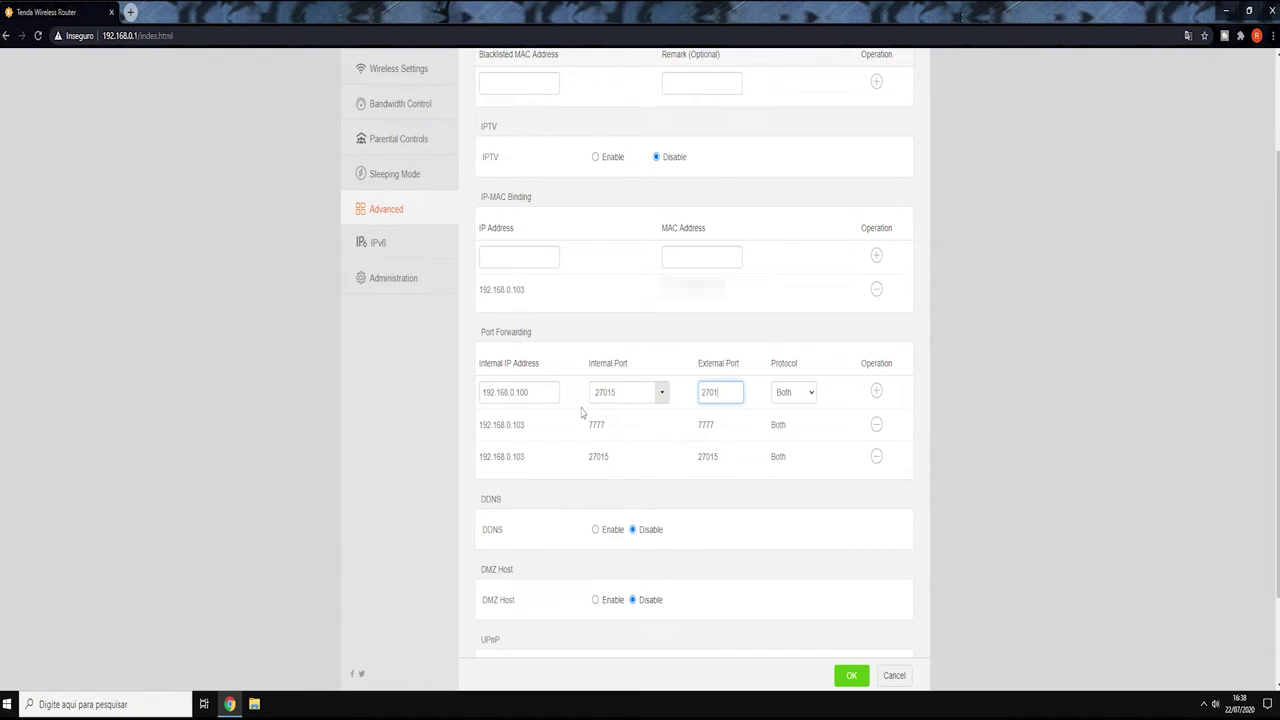
double_click(720, 392)
key("BackSpace")
double_click(613, 392)
key("BackSpace")
left_click(686, 373)
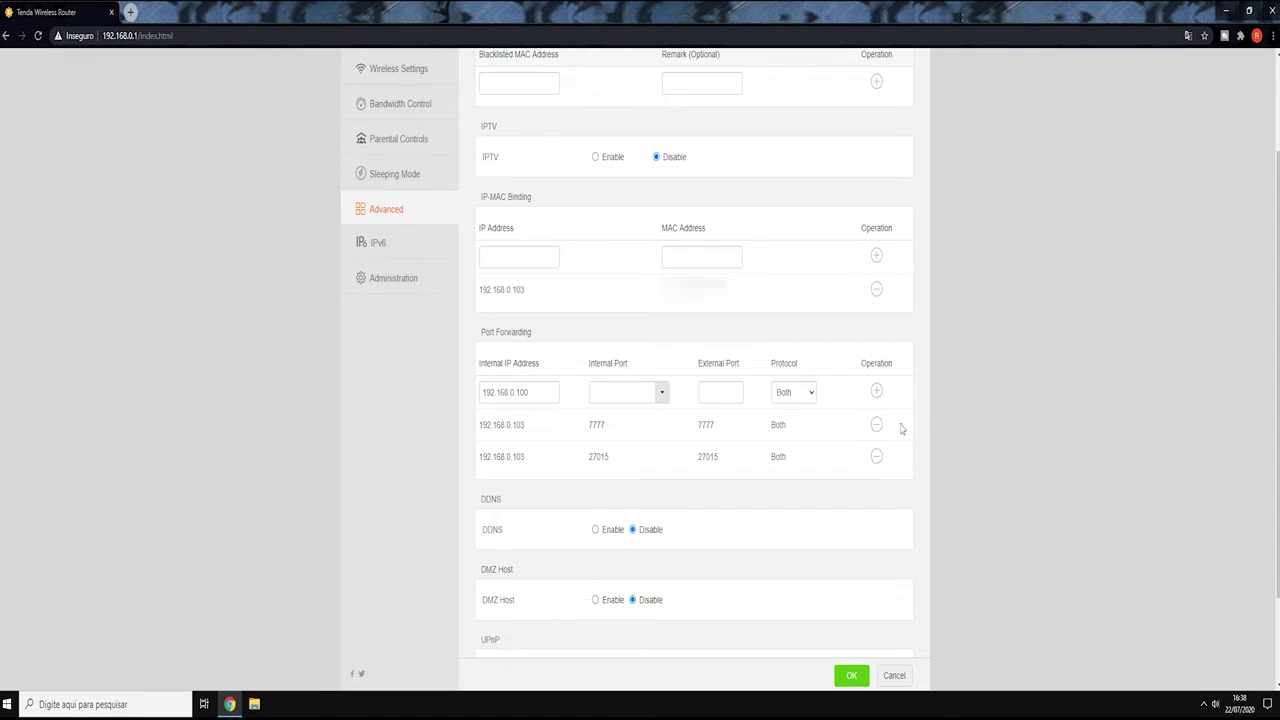
- Delete the two old forwarding rules and add a new rule with external port 27015
left_click(876, 425)
left_click(876, 425)
left_click(549, 396)
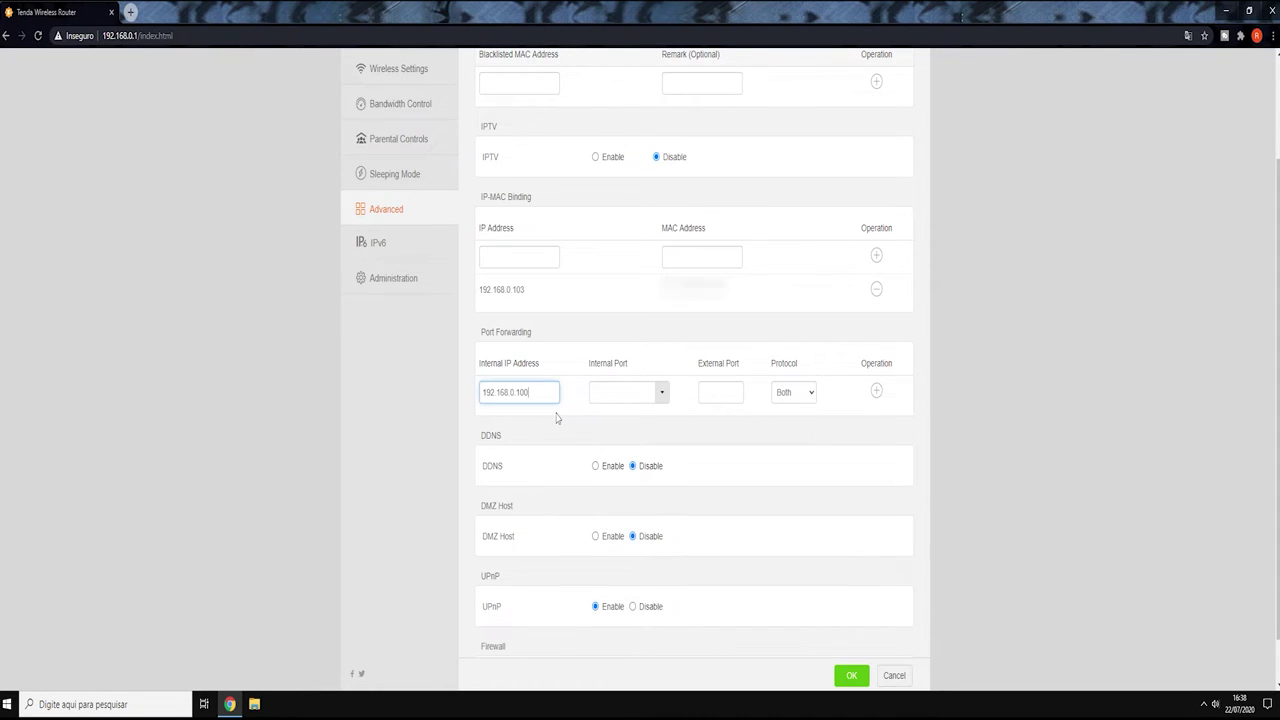
left_click(618, 394)
type("270")
left_click(726, 393)
type("27015")
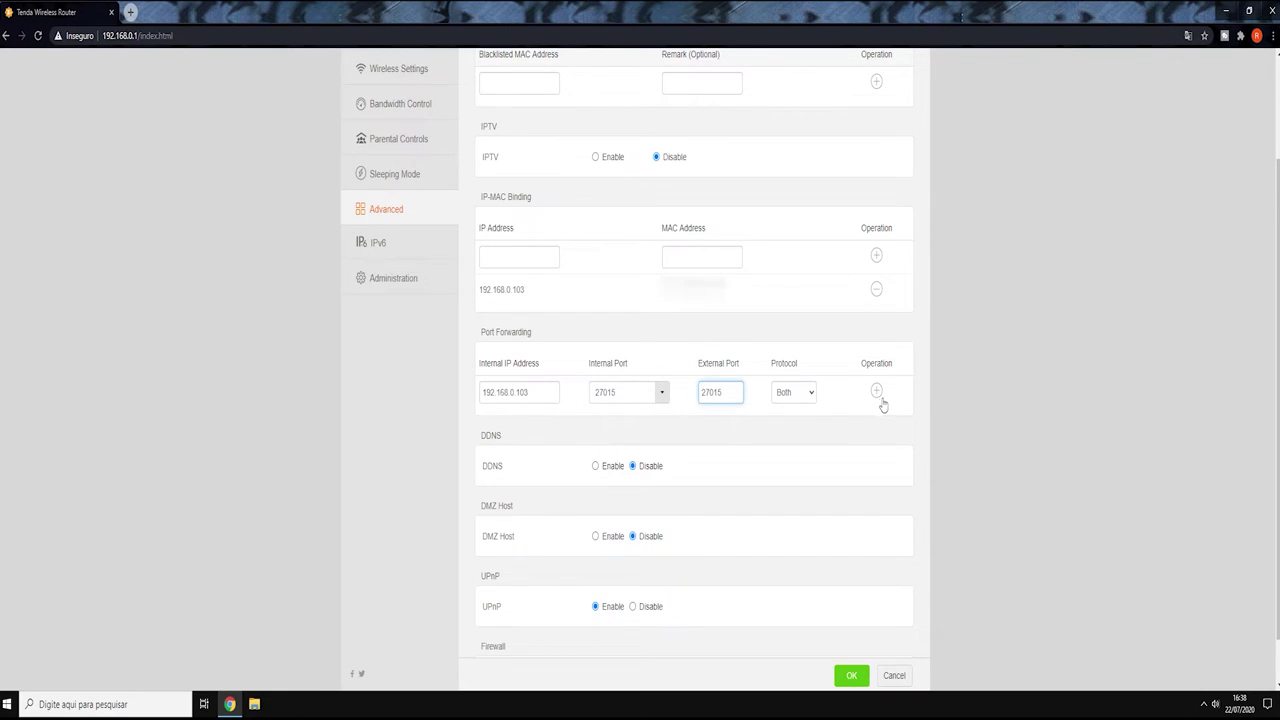
left_click(876, 391)
- Add a 7777 rule for IP 192.168.0.103 with internal and external port 7777
left_click_drag(535, 434, 478, 432)
left_click(521, 405)
left_click(510, 392)
key("ctrl+v")
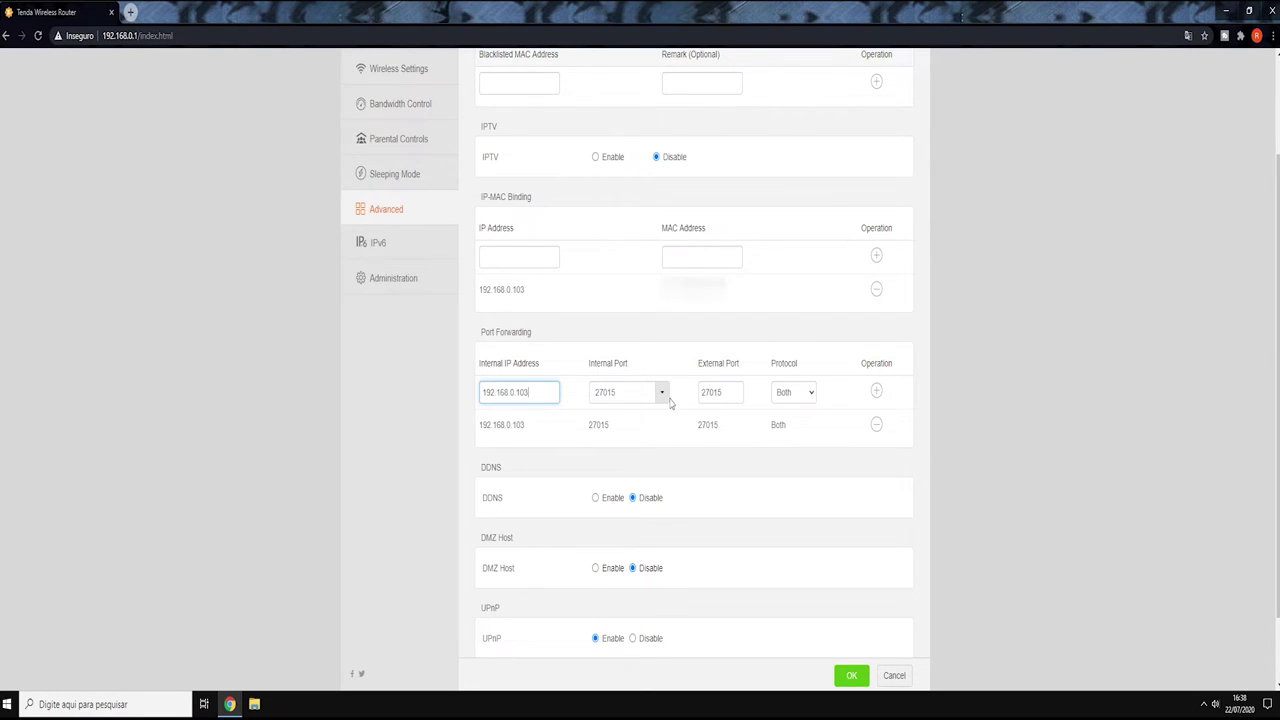
left_click(660, 395)
double_click(646, 396)
type("7777")
key("Tab")
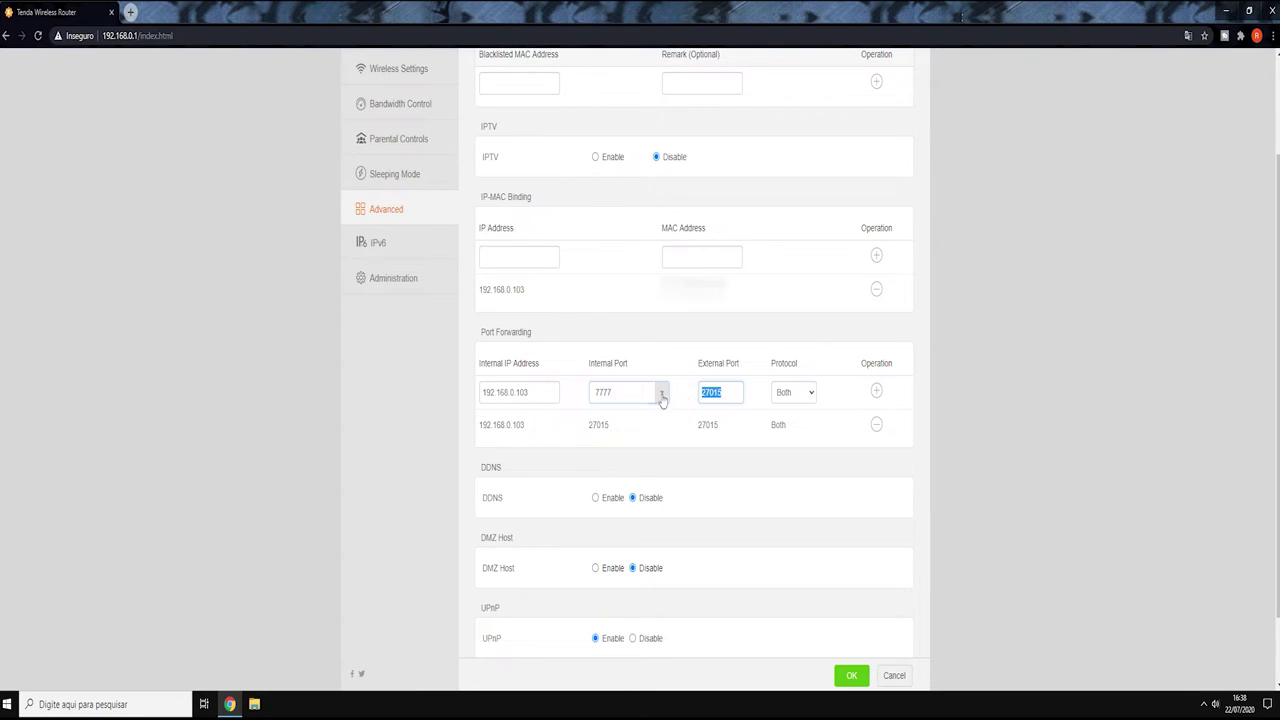
type("7777")
left_click(875, 391)
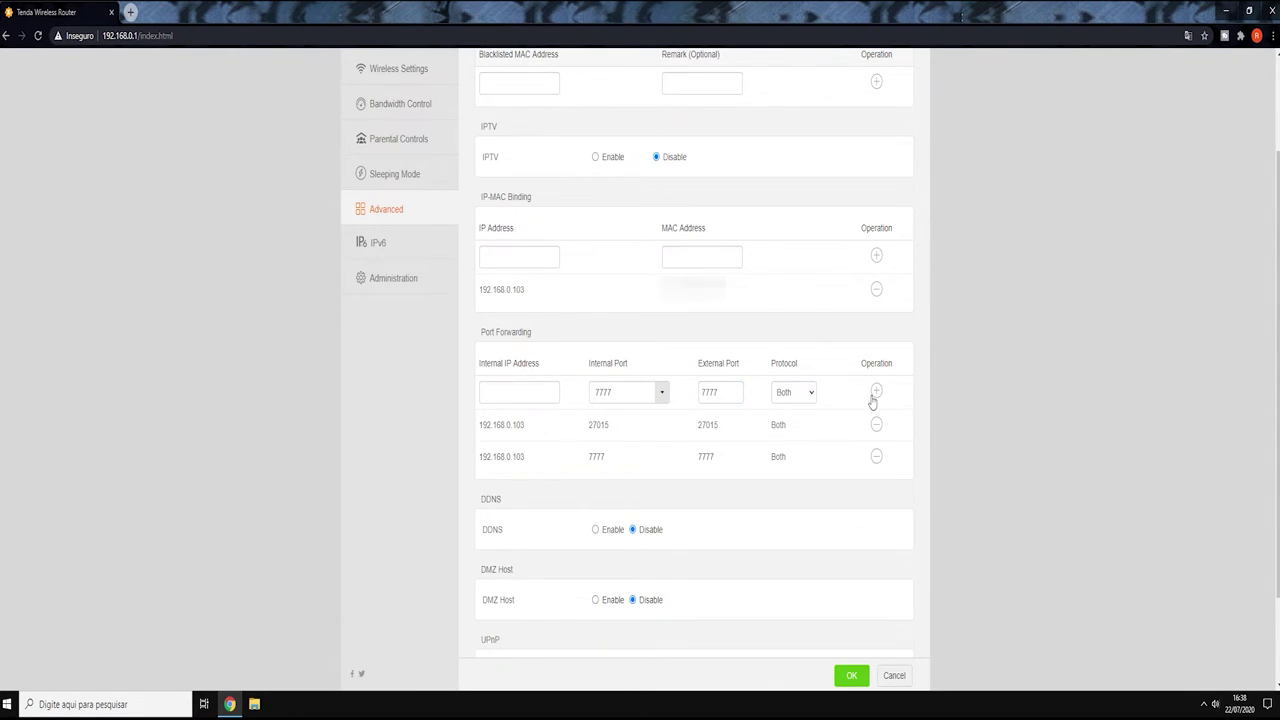
- Return the protocol to Both, remove the re-added rules, and begin refilling the new entry
left_click(811, 392)
left_click(784, 421)
left_click(808, 398)
left_click(795, 433)
left_click(800, 392)
left_click(790, 409)
double_click(592, 425)
double_click(876, 424)
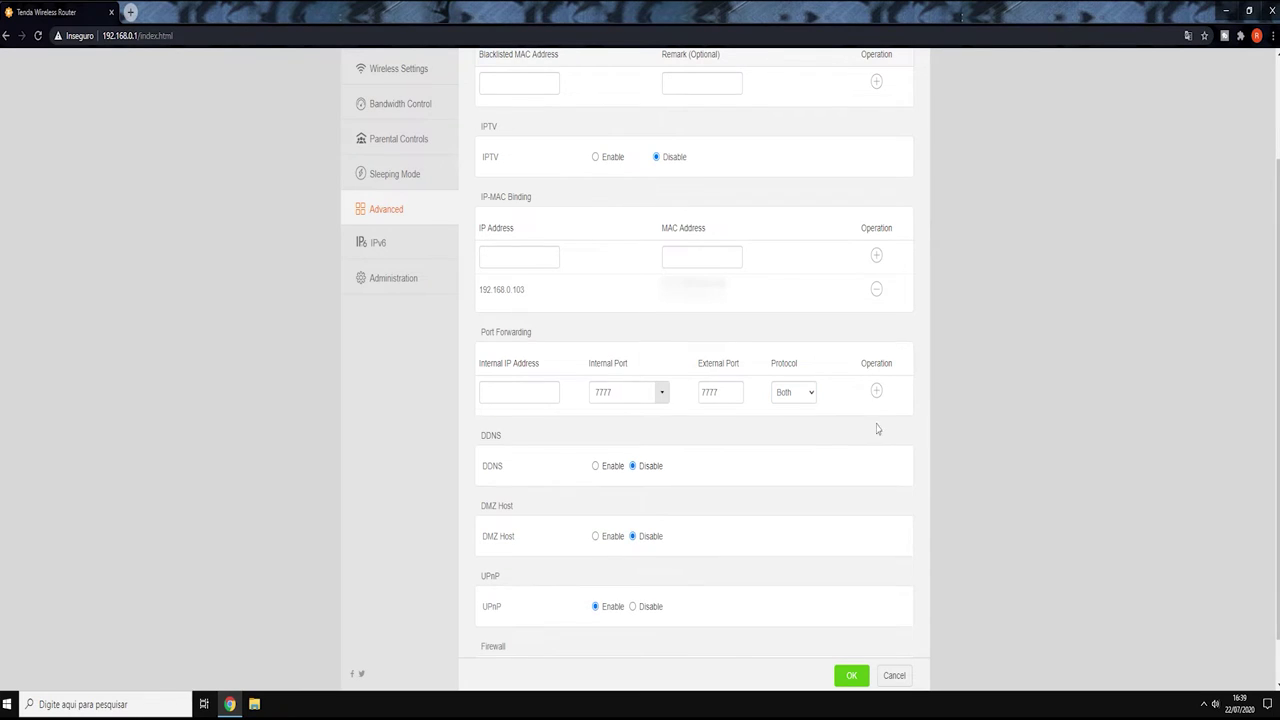
left_click(532, 389)
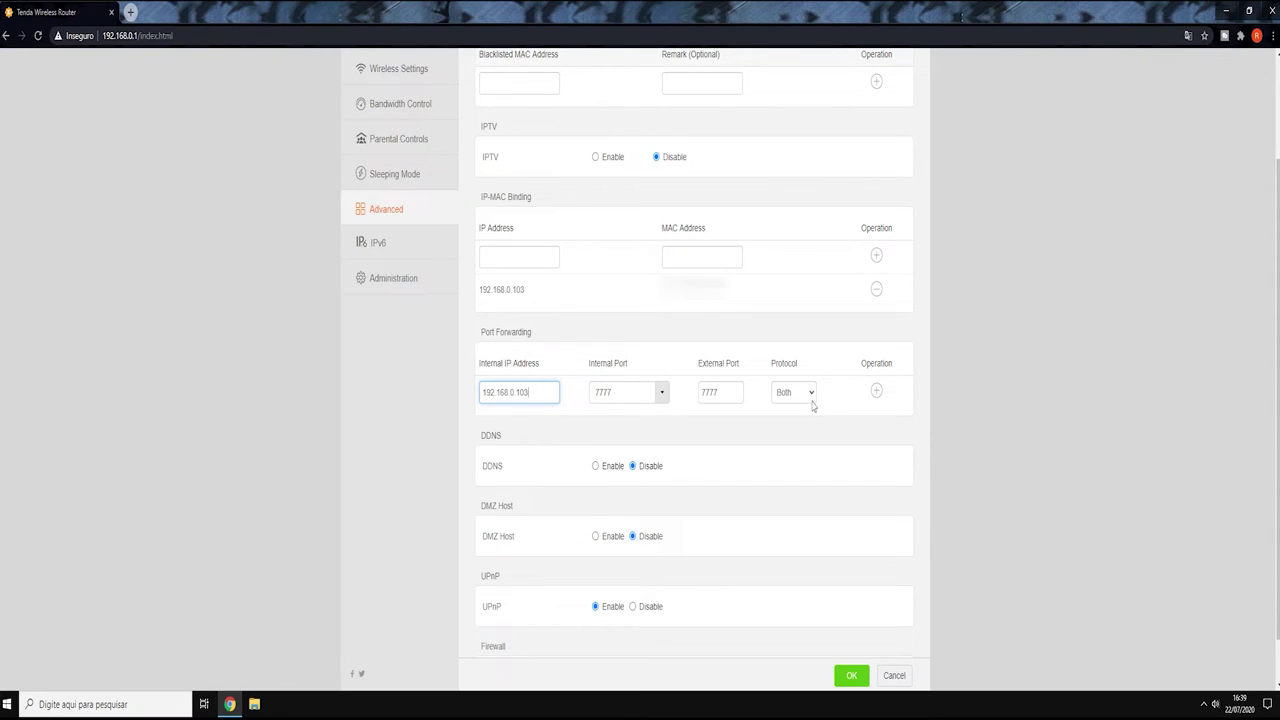
- Add a 7777 TCP forwarding rule, then try adding a 7777 UDP rule
left_click(813, 393)
left_click(787, 418)
left_click(876, 391)
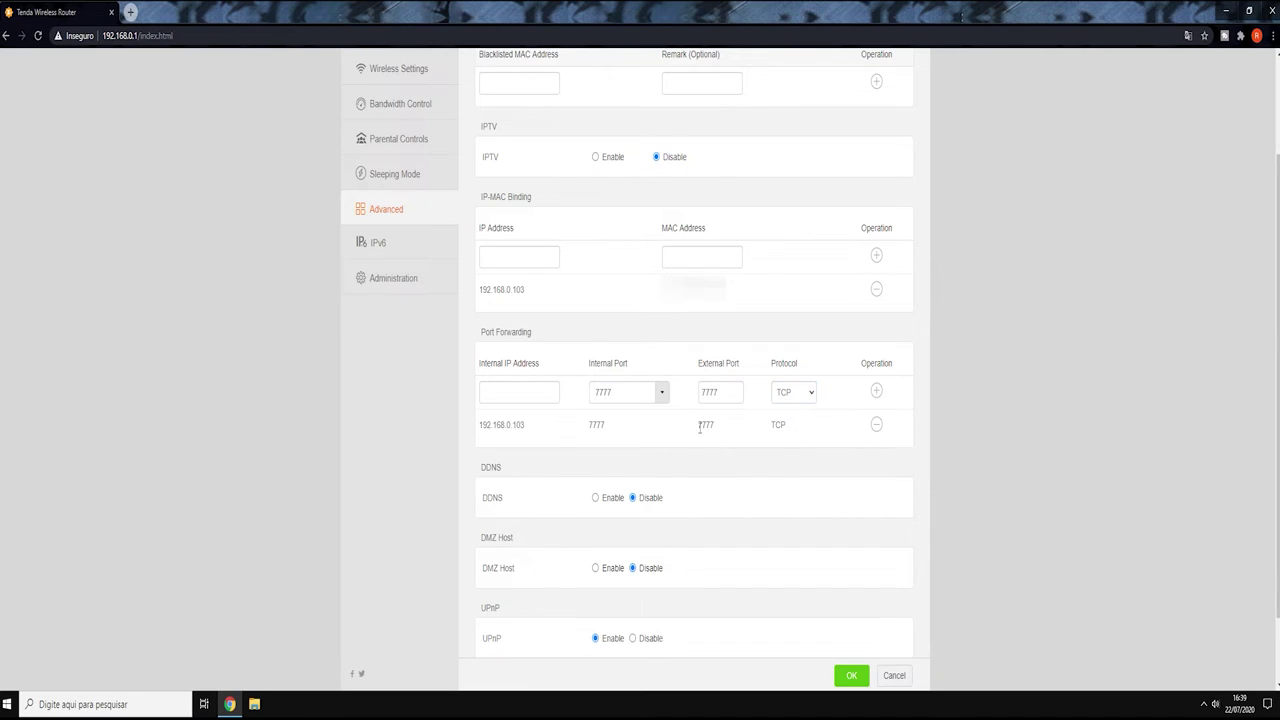
left_click_drag(530, 428, 510, 394)
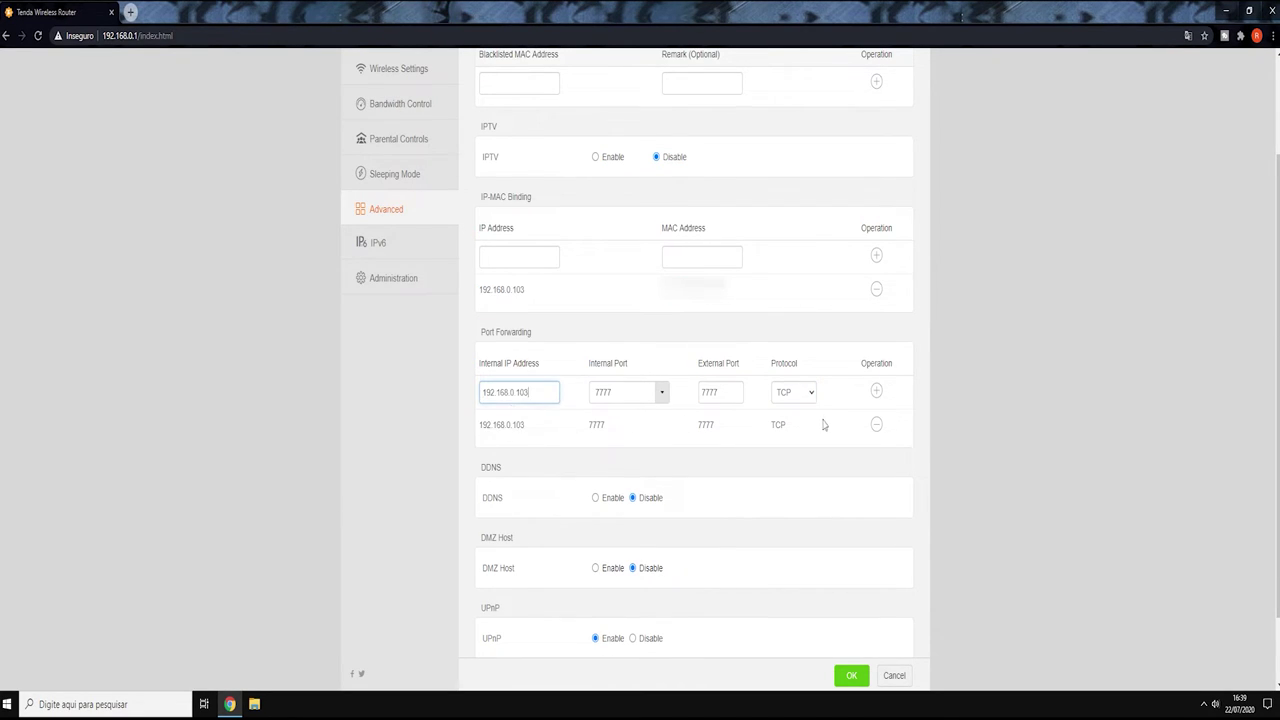
double_click(638, 391)
left_click(725, 393)
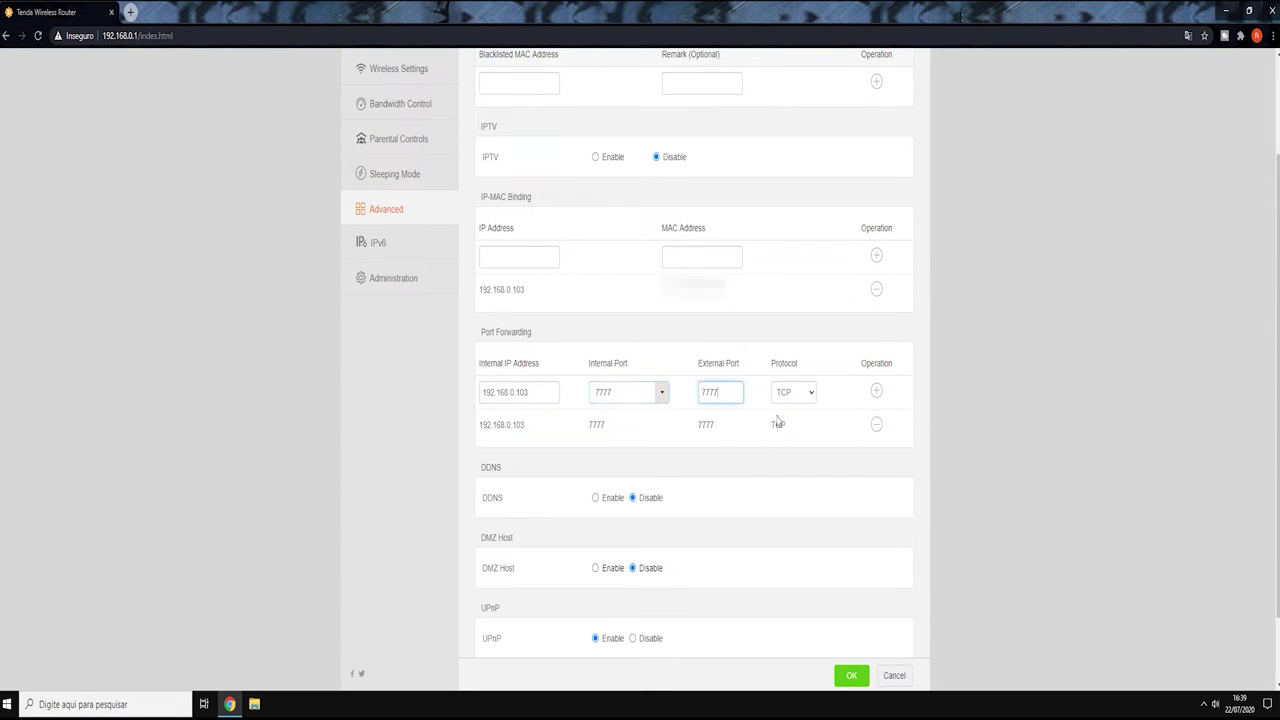
left_click(811, 392)
left_click(789, 432)
left_click(870, 396)
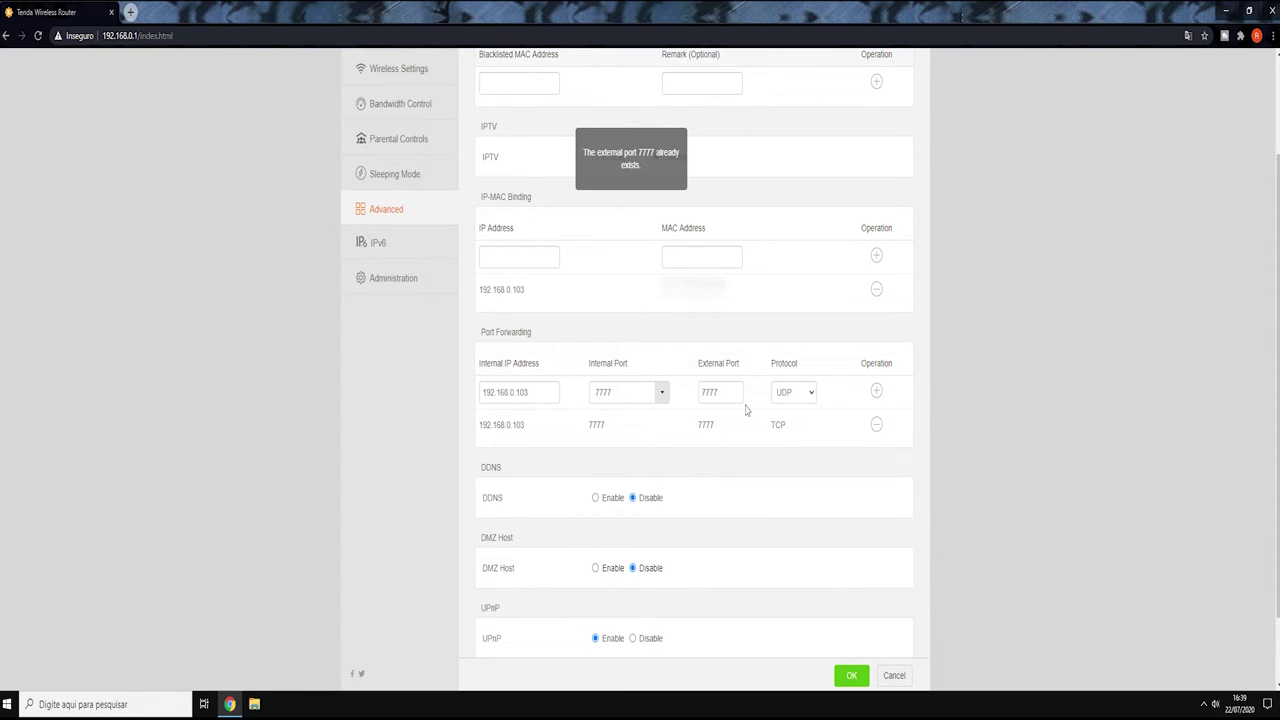
- Delete the 7777 TCP rule and re-add port 7777 with protocol Both
left_click(875, 426)
left_click(796, 396)
left_click(788, 422)
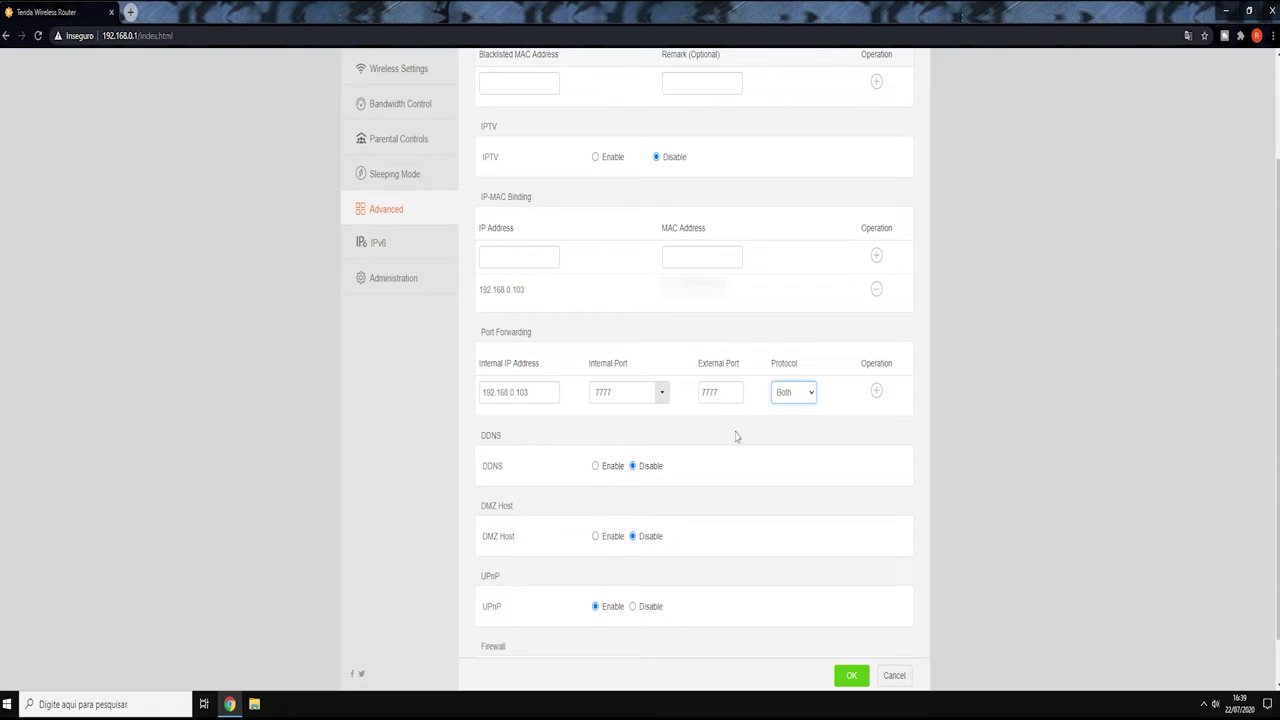
left_click(809, 394)
left_click(811, 396)
left_click(811, 398)
left_click(806, 404)
left_click(806, 394)
left_click(879, 392)
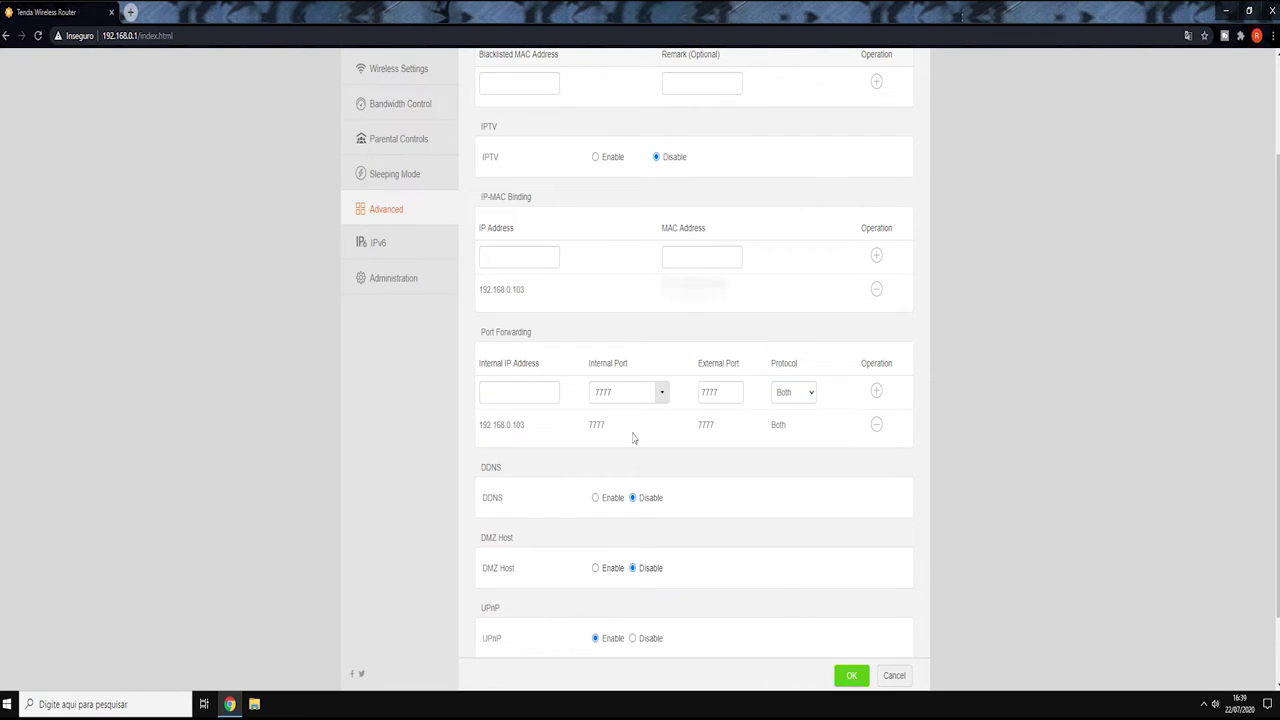
- Add a 27015 rule with protocol Both for the same IP, then remove both rules
left_click_drag(528, 427, 483, 426)
key("ctrl+c")
left_click(505, 394)
key("ctrl+v")
key("Tab")
type("270")
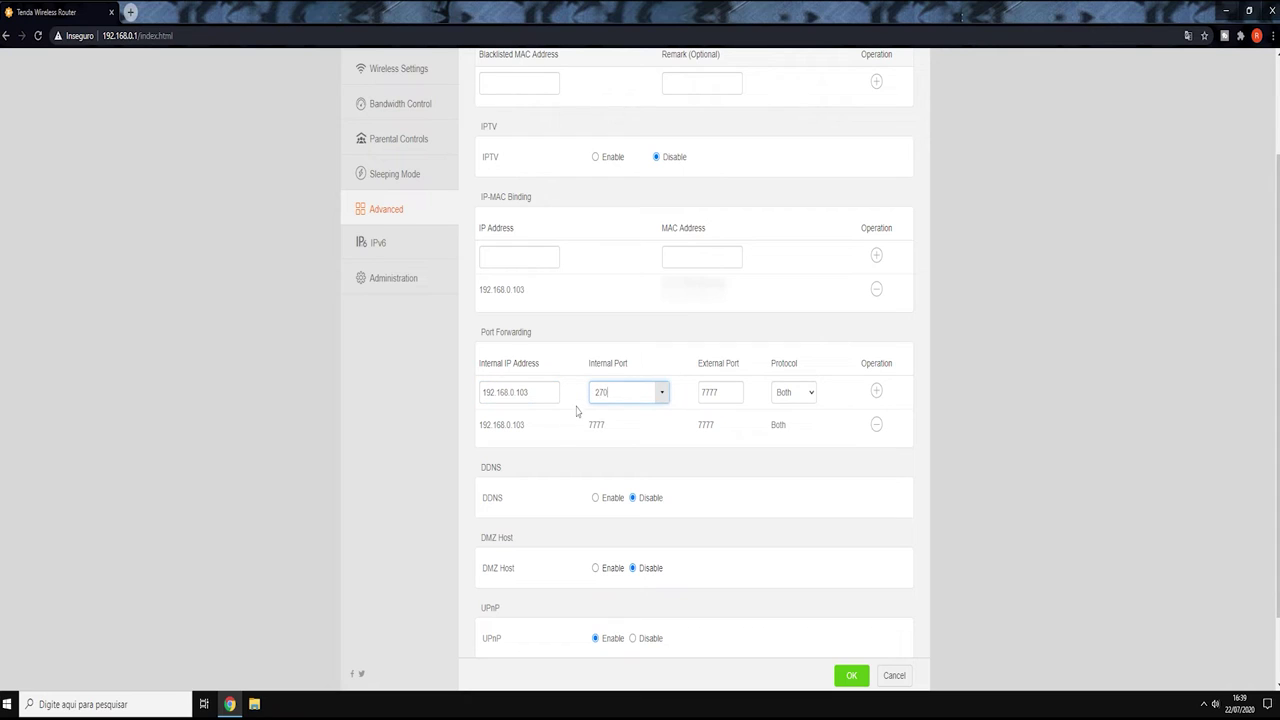
key("Tab")
type("27015")
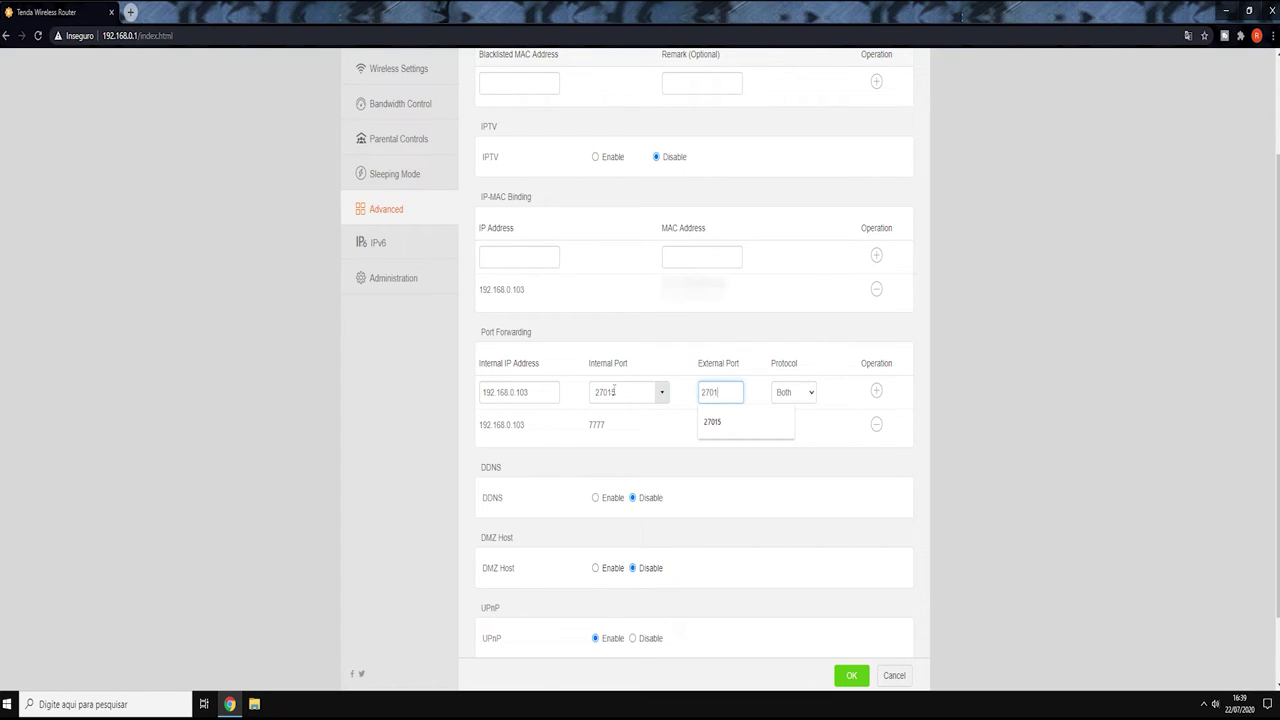
left_click(877, 398)
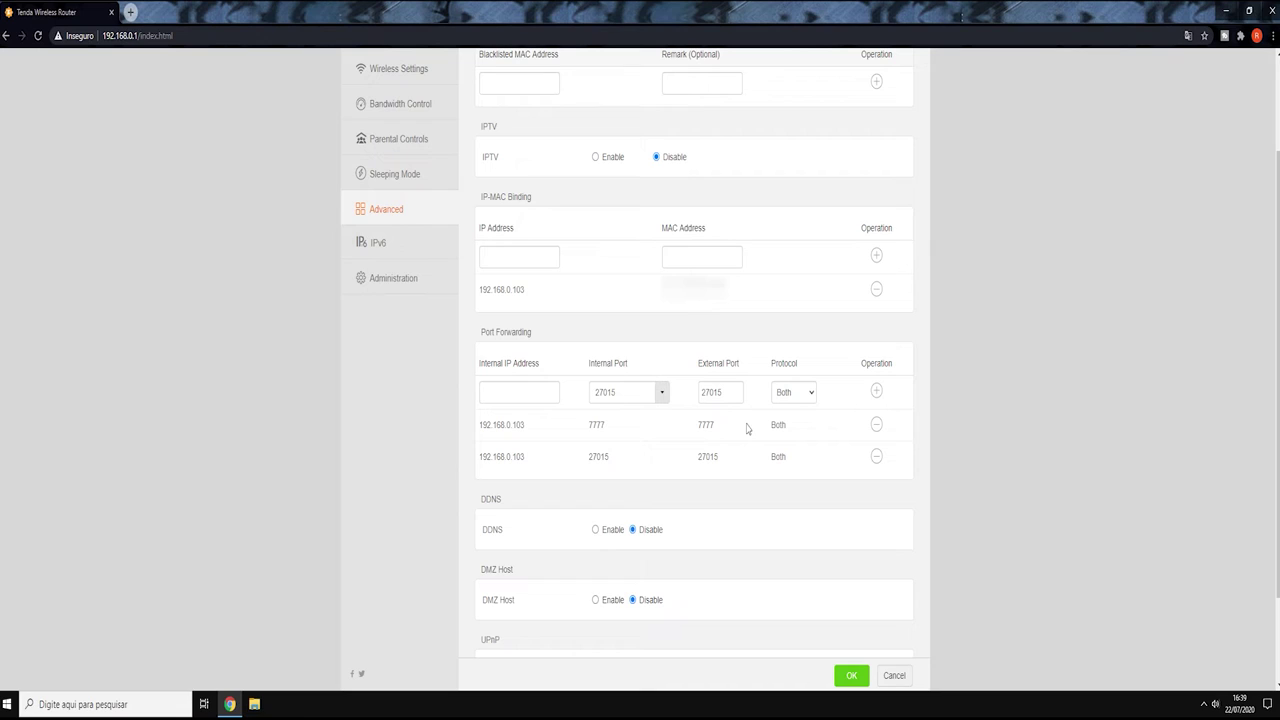
left_click(876, 425)
left_click(876, 425)
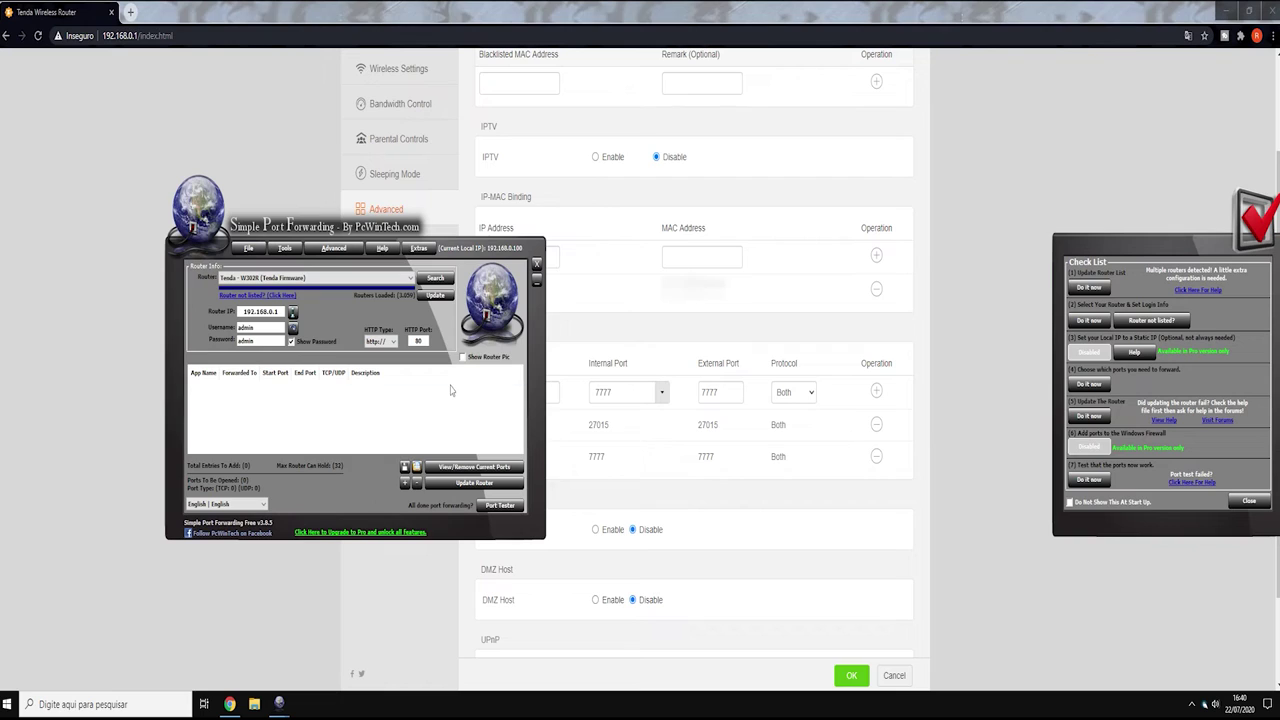
- Keep Tenda - W302R as the selected router and open the Port Tester
left_click(409, 279)
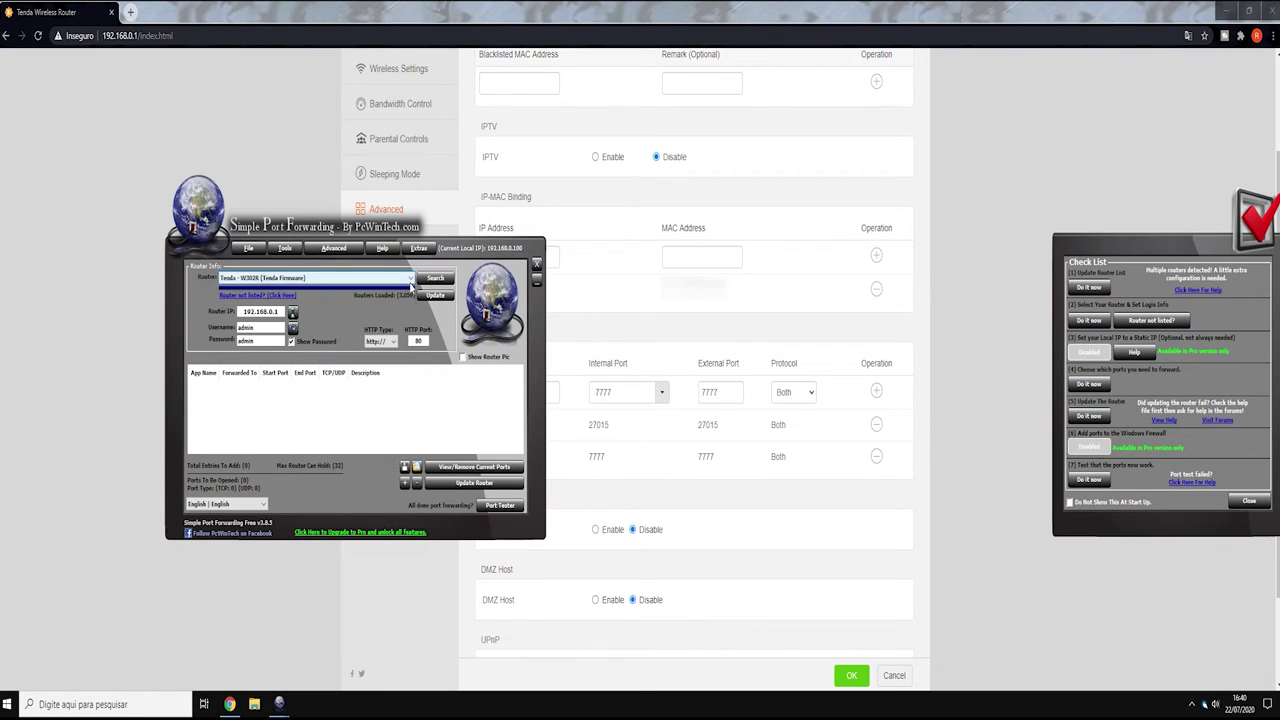
scroll(337, 379, "up", 9)
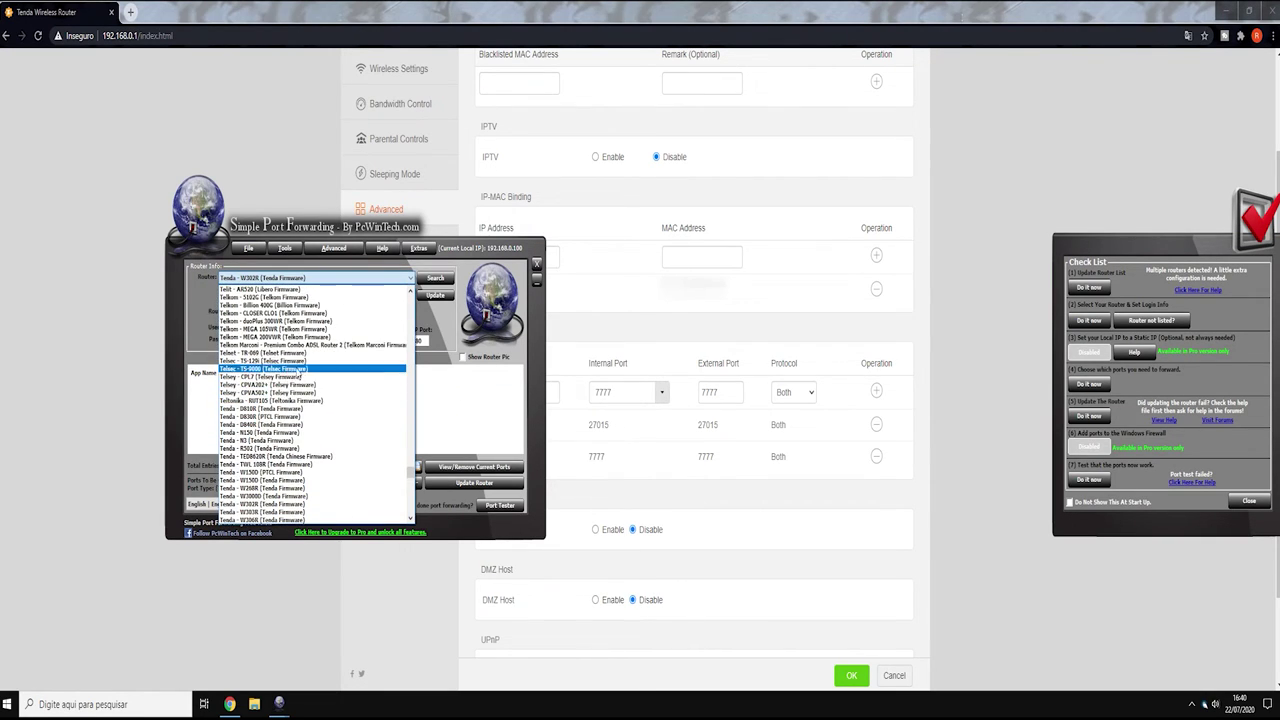
scroll(290, 449, "down", 1)
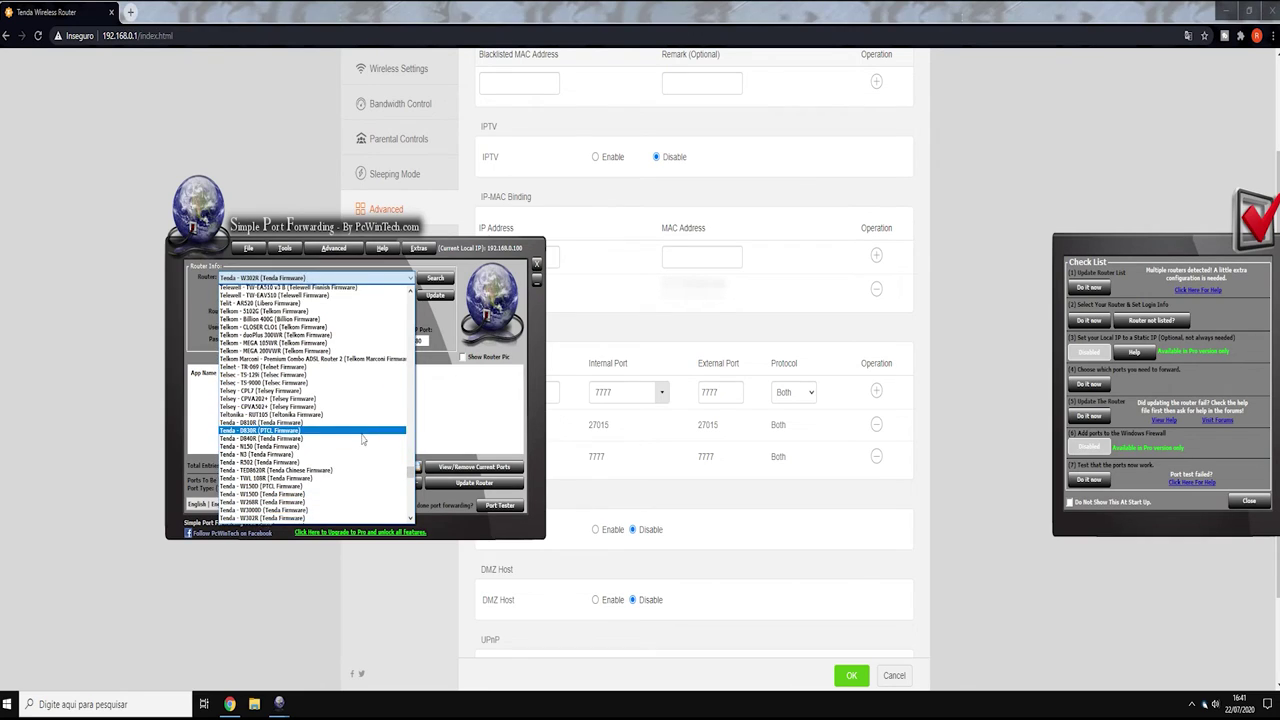
scroll(300, 470, "down", 5)
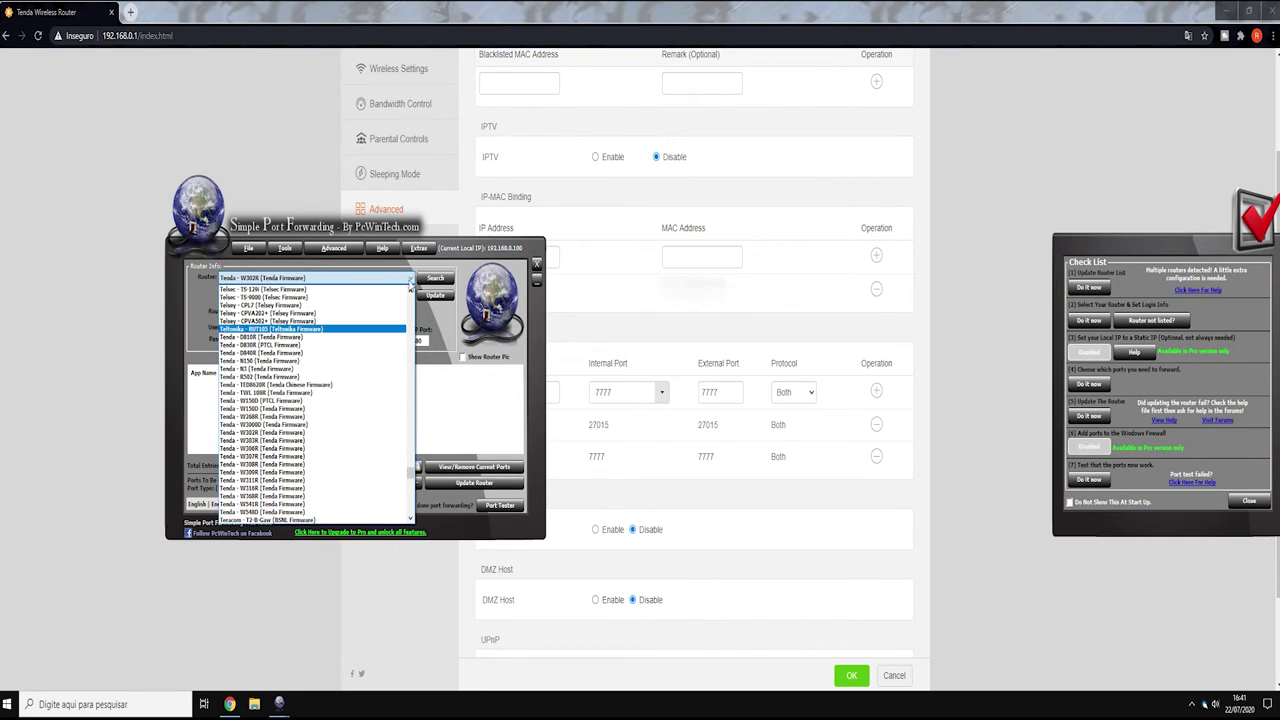
left_click(305, 333)
left_click(324, 280)
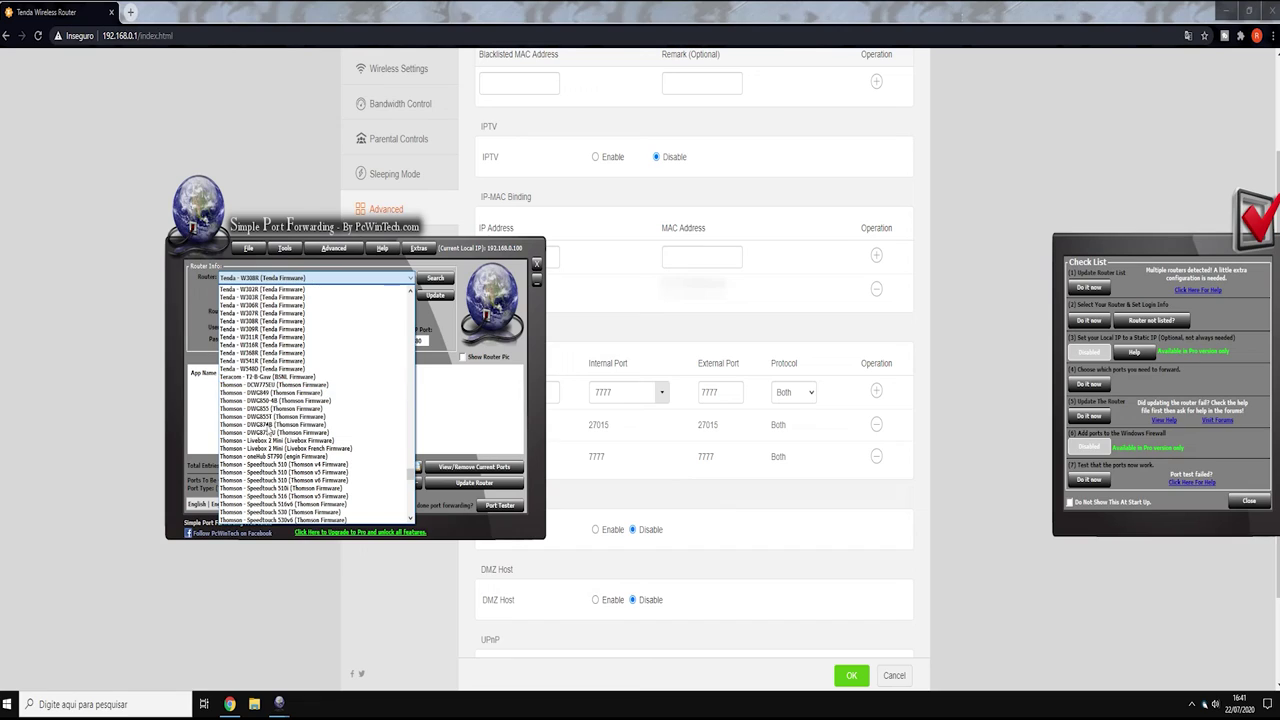
left_click(325, 286)
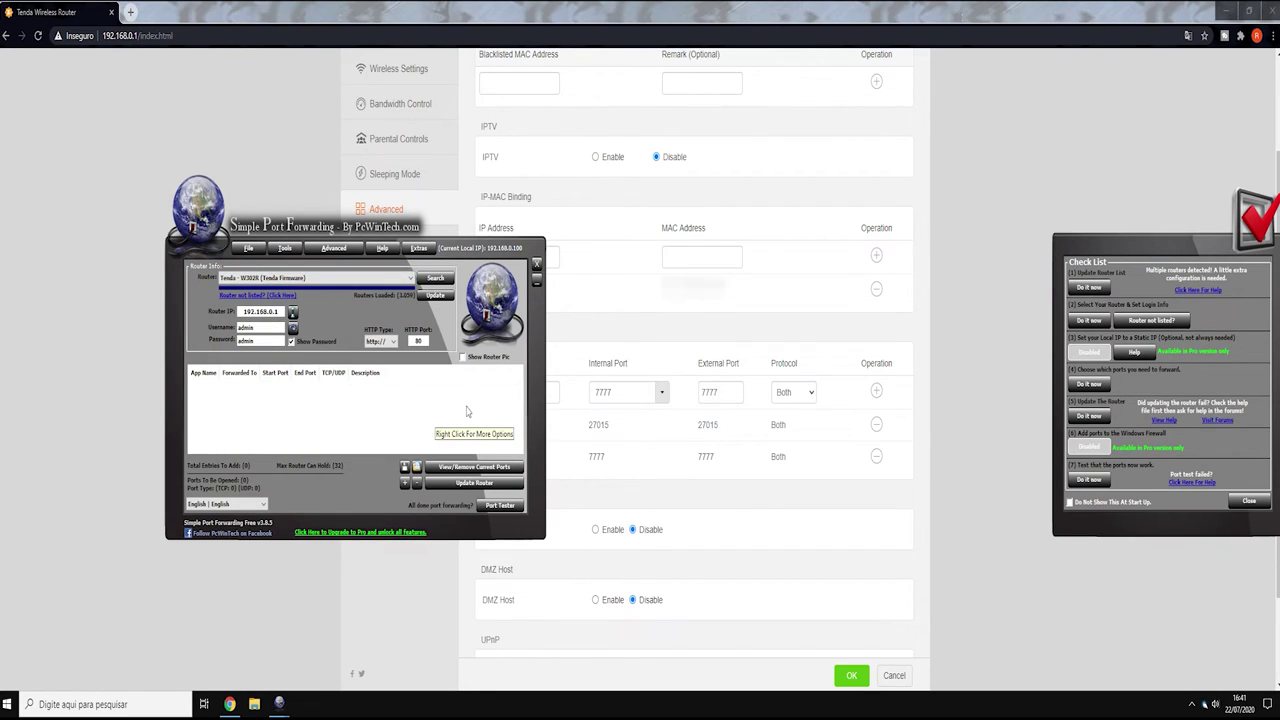
left_click(505, 505)
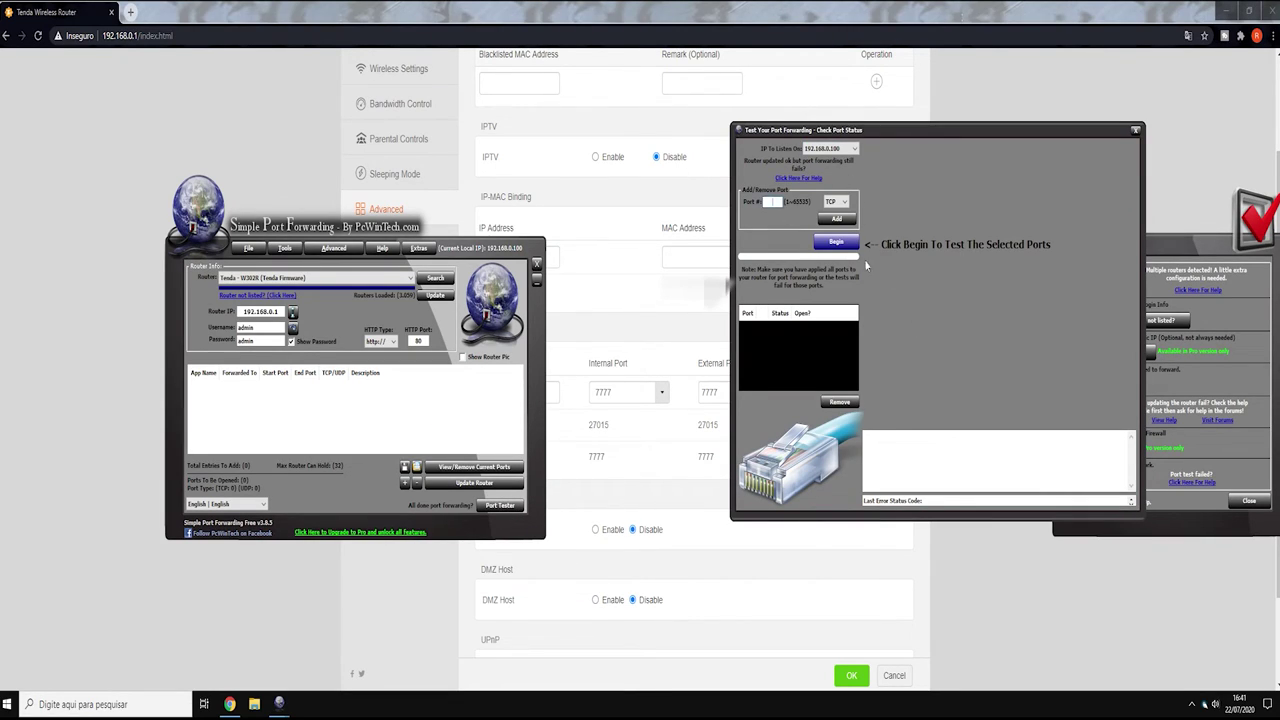
- Add ports 27015 and 7777 to the tester list, each over both TCP and UDP
left_click(841, 201)
left_click(842, 213)
type("27015")
left_click(836, 218)
left_click(838, 201)
left_click(836, 220)
type("27015")
left_click(836, 218)
type("7777")
left_click(836, 218)
type("7777")
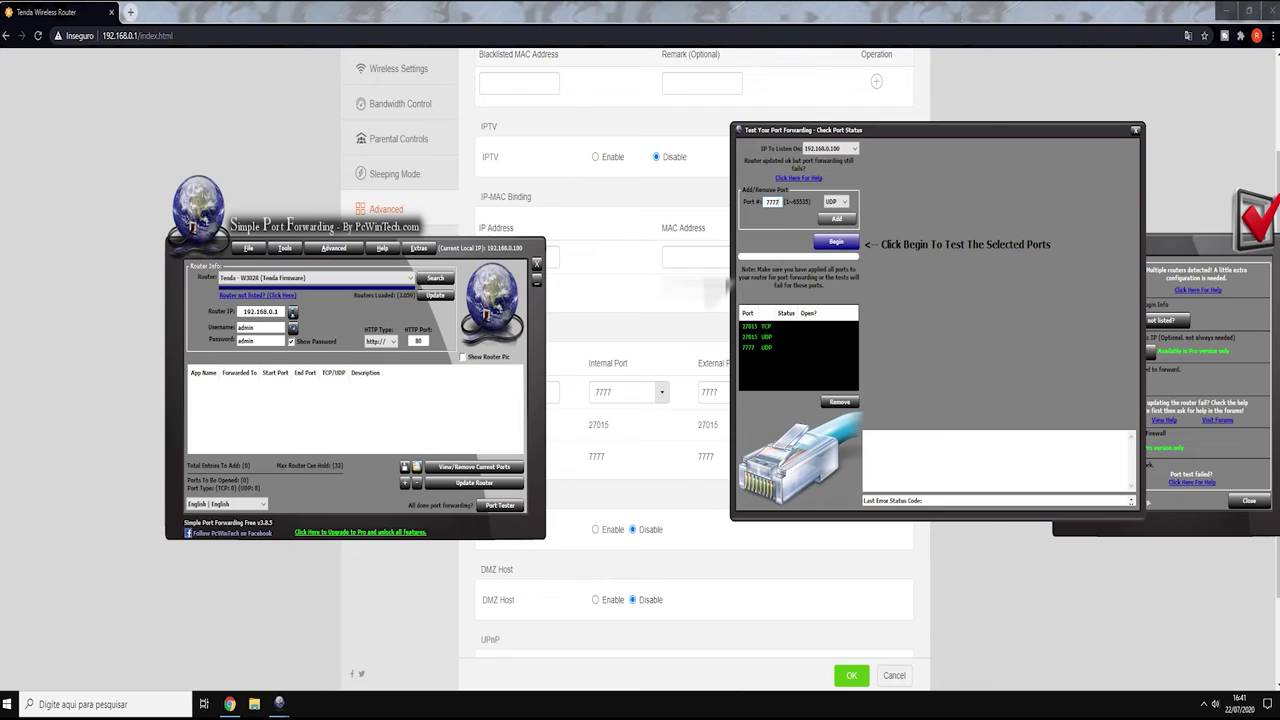
left_click(836, 201)
left_click(834, 224)
left_click(836, 218)
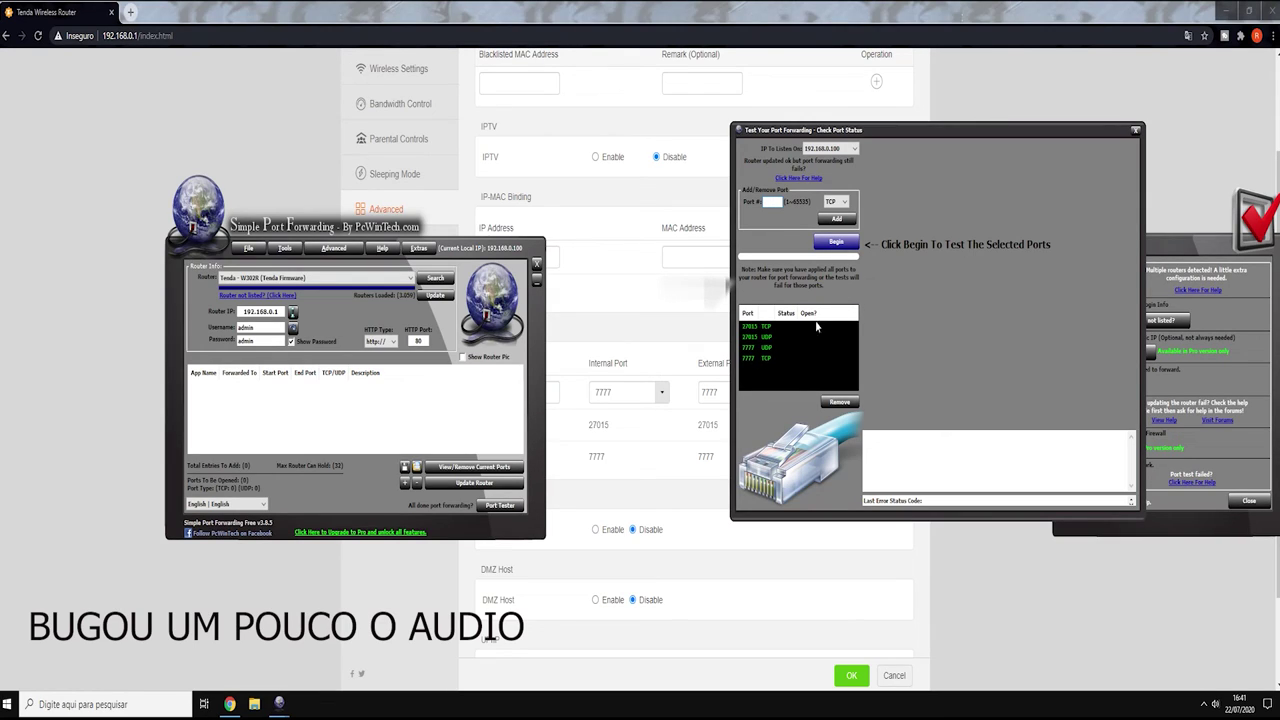
- Run the port test, which fails, then save the router's forwarding rules
left_click(836, 242)
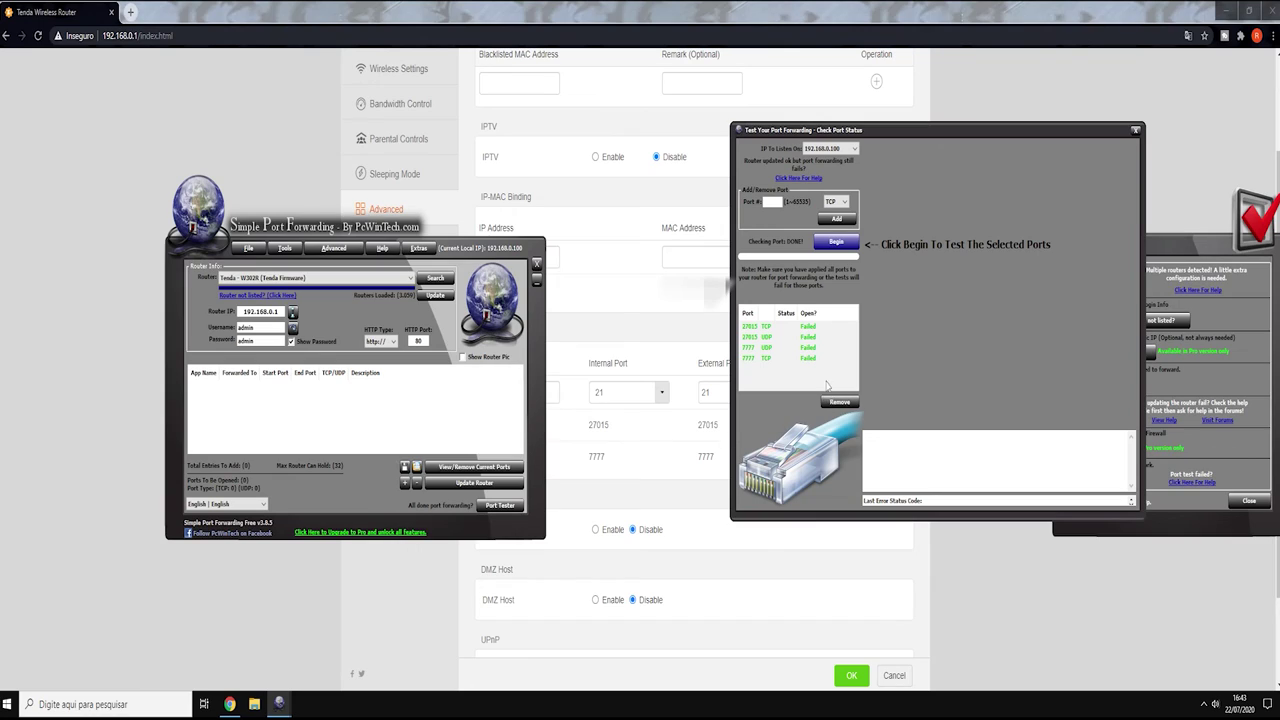
key("alt+Tab")
left_click(848, 672)
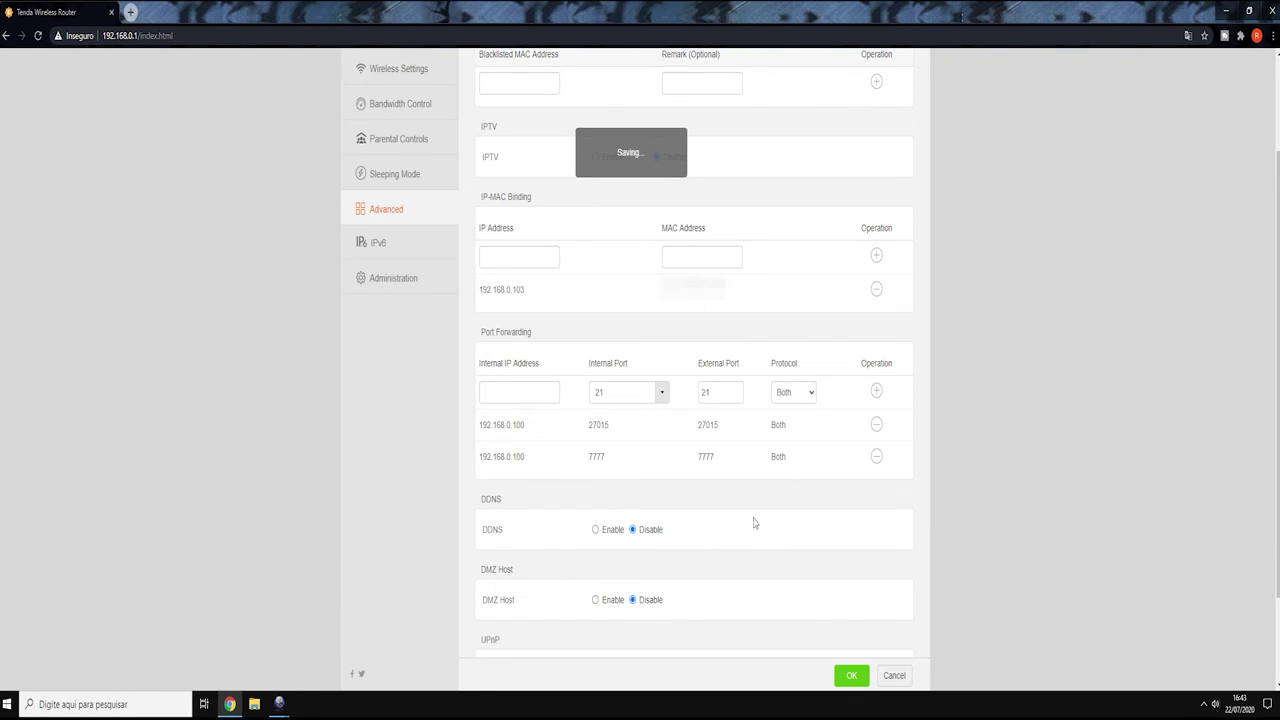
- Rerun the port test and review each row: 27015 and 7777 show Success on TCP and UDP
key("alt+Tab")
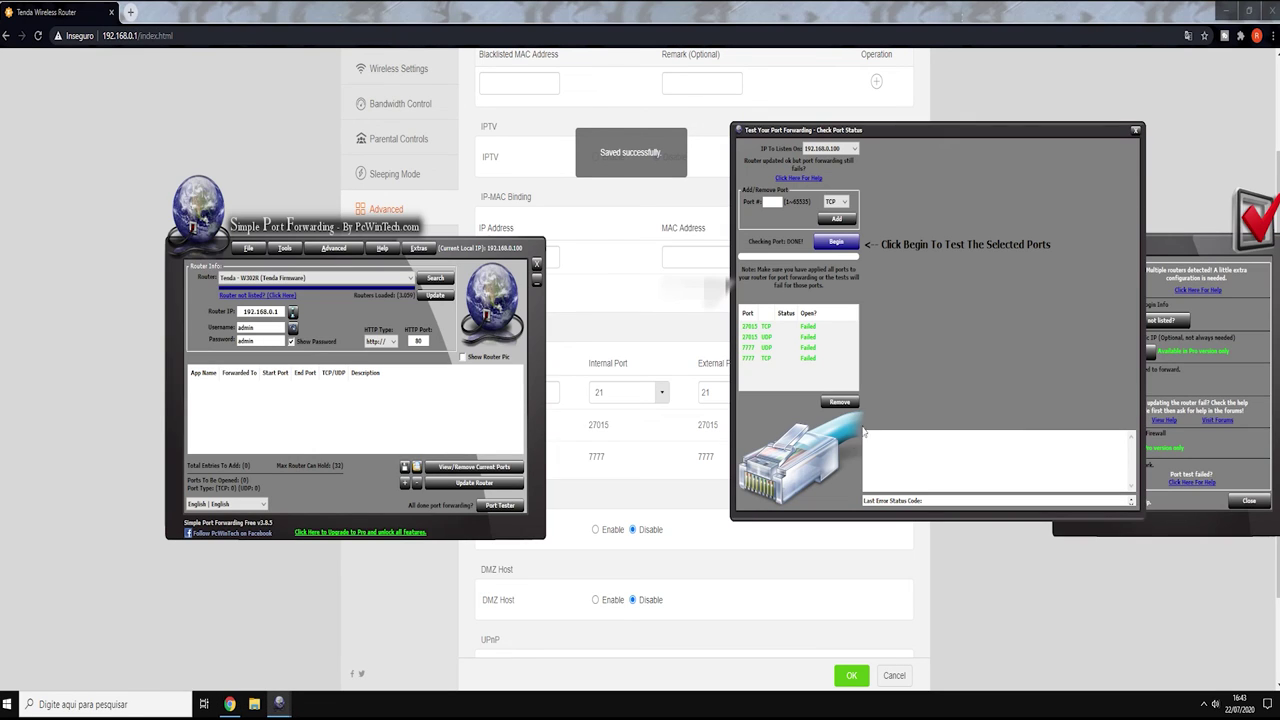
left_click(849, 246)
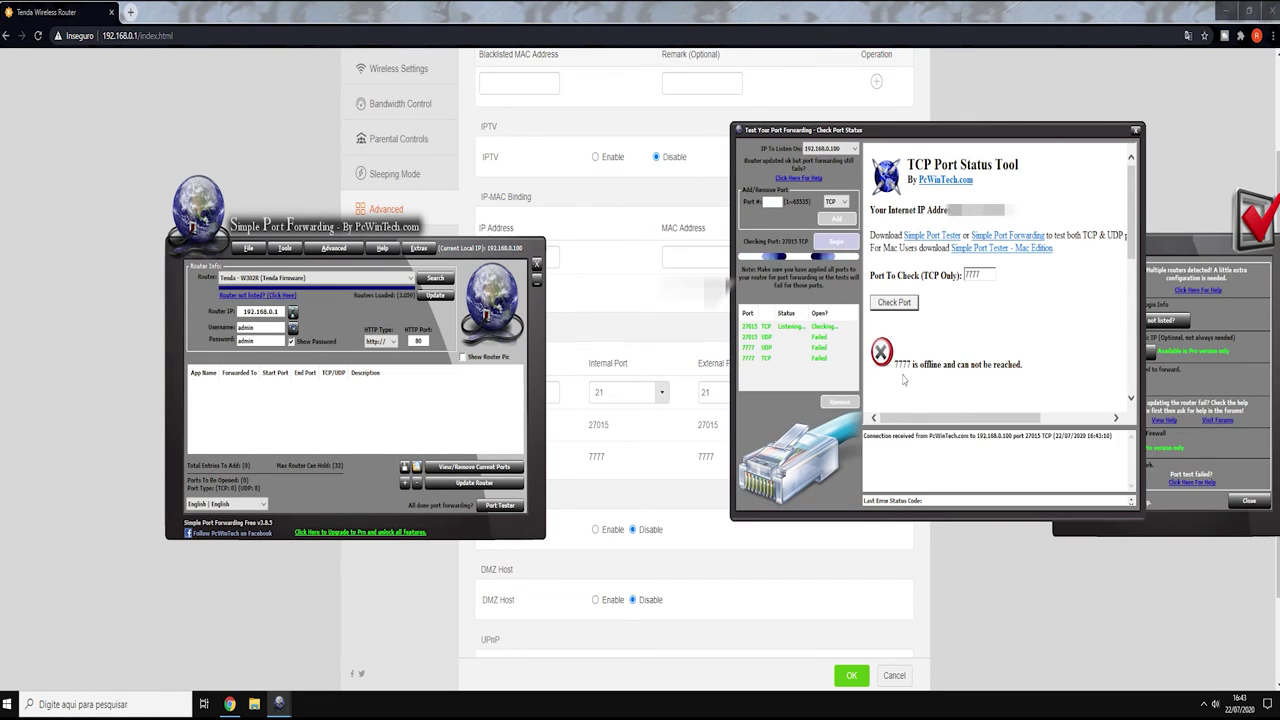
left_click(808, 328)
left_click(815, 347)
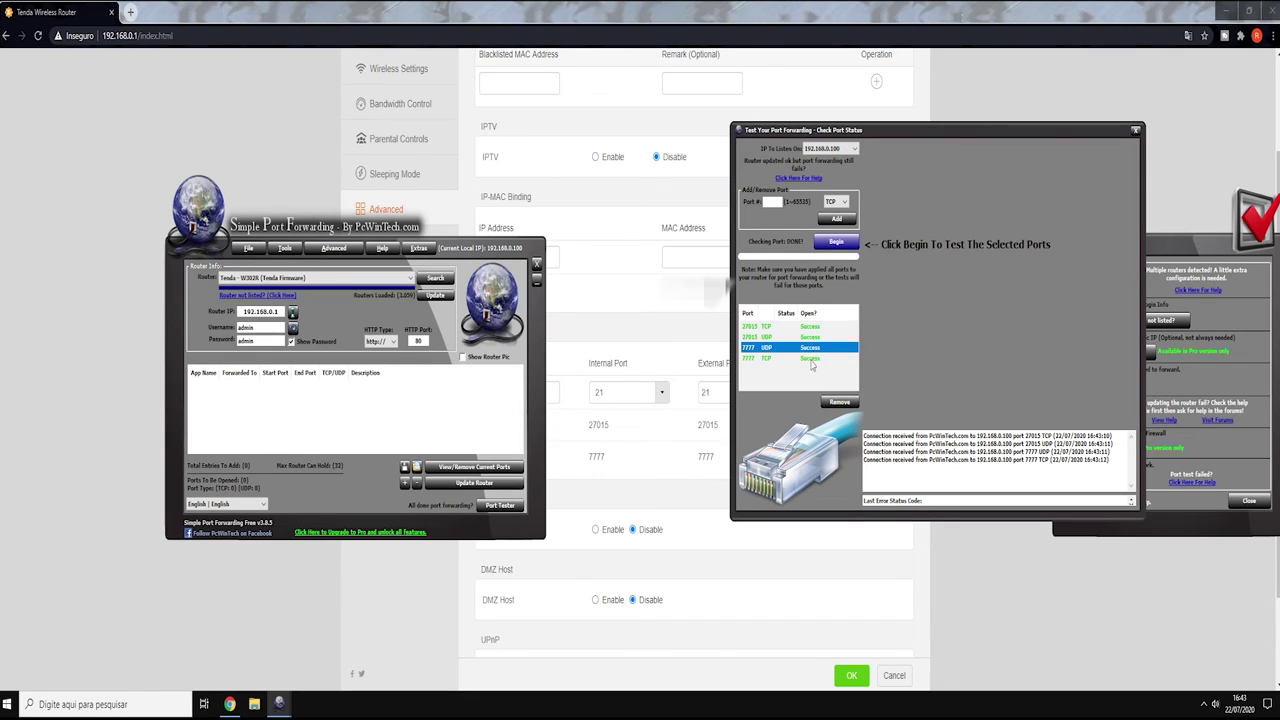
left_click(812, 359)
left_click(810, 327)
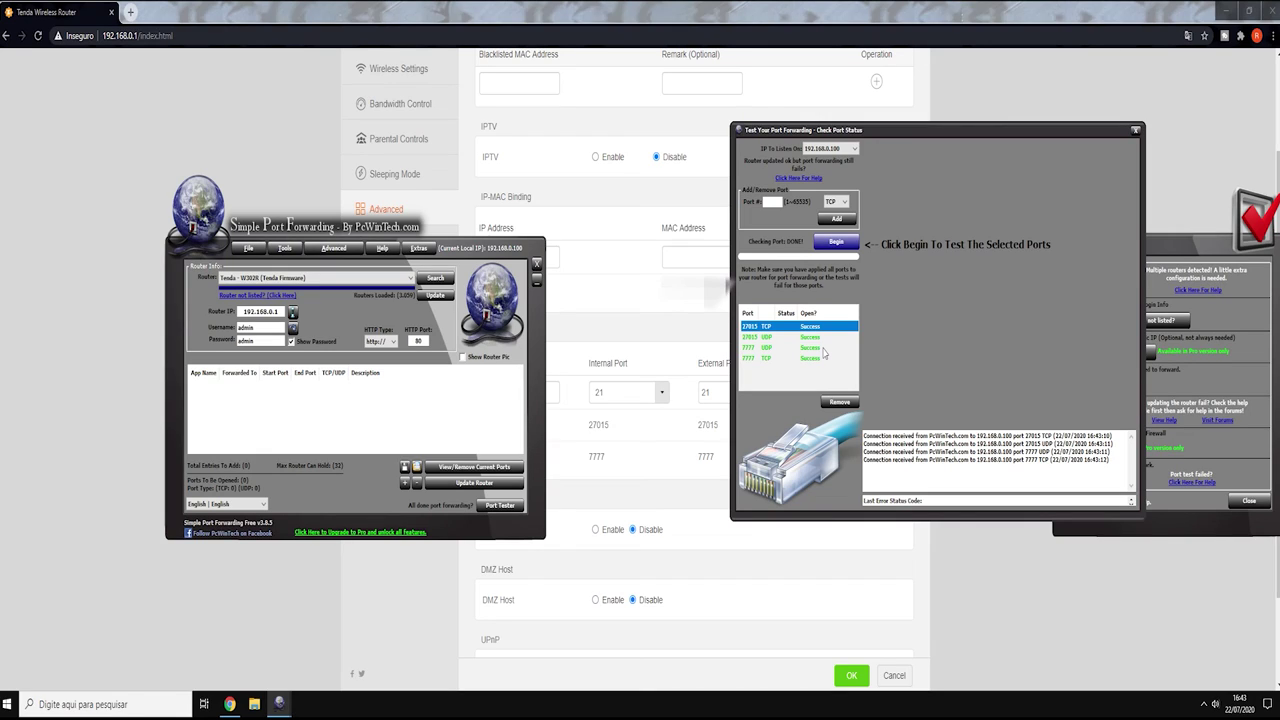
key("Down")
key("Down")
key("Down")
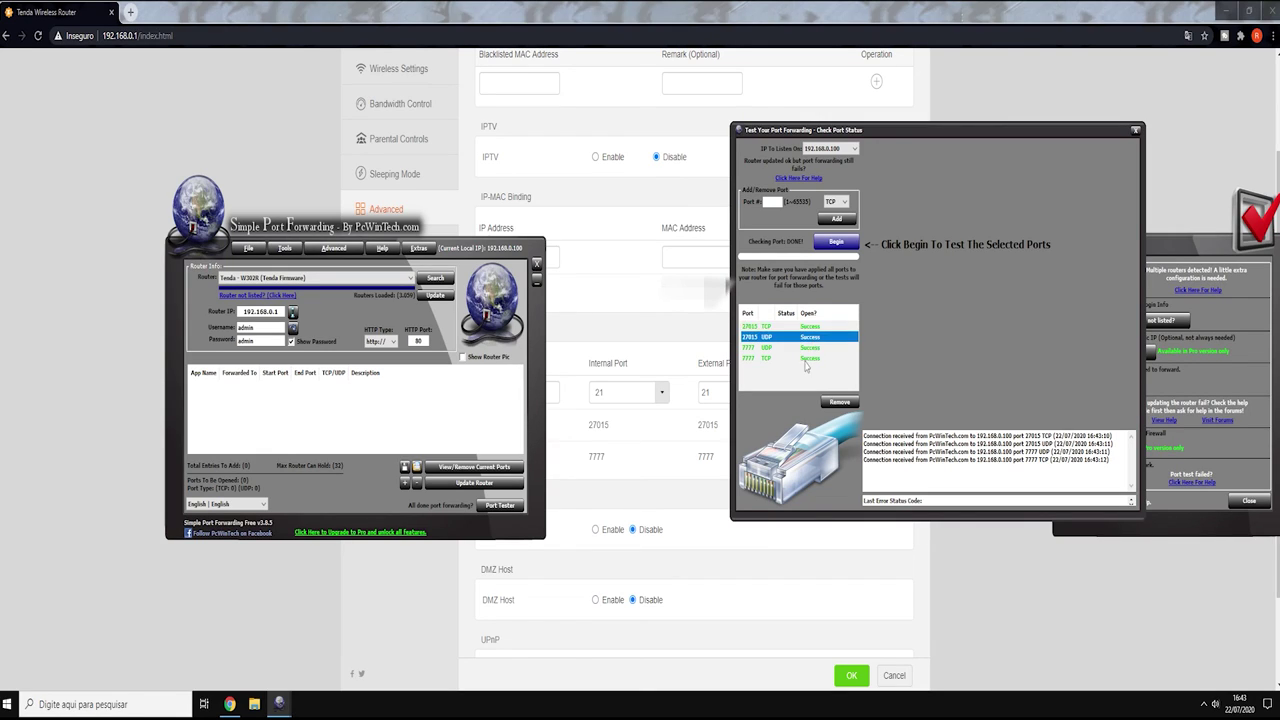